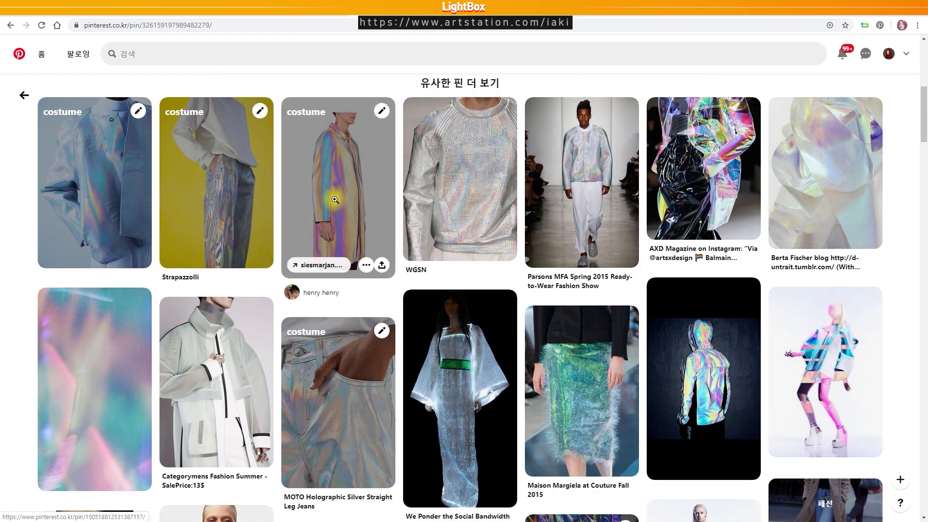
Step: Examine the holographic coat pin and the TRUE DAMAGE skin explorations on ArtStation for iridescent jacket colouring
click(390, 247)
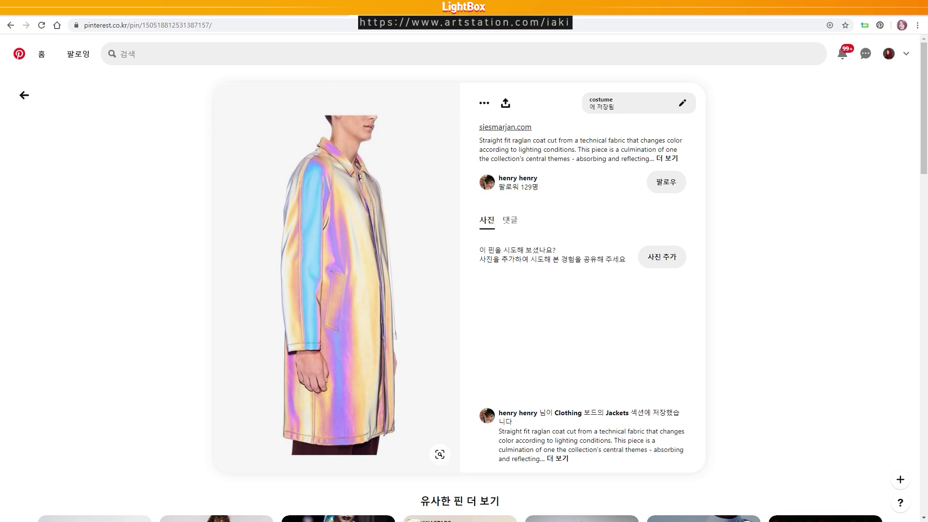
key(ctrl+Tab)
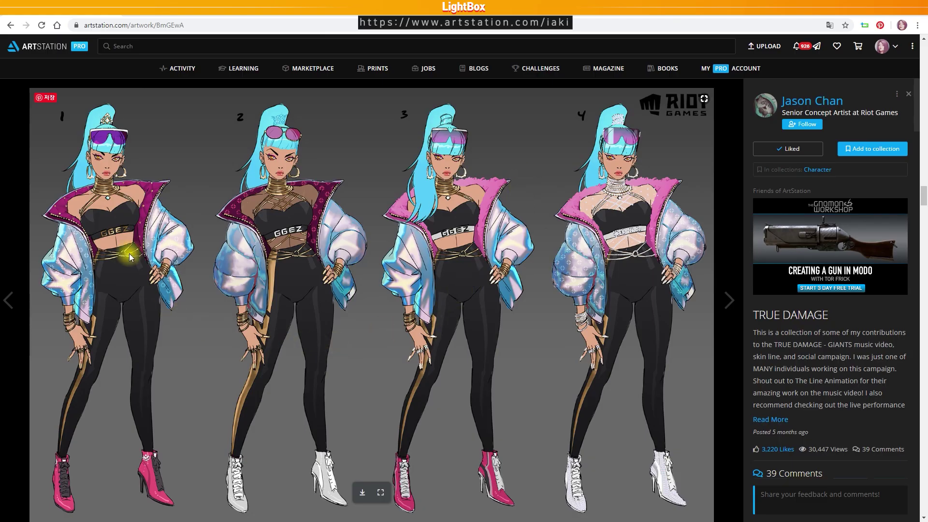
scroll(663, 306, down, 7)
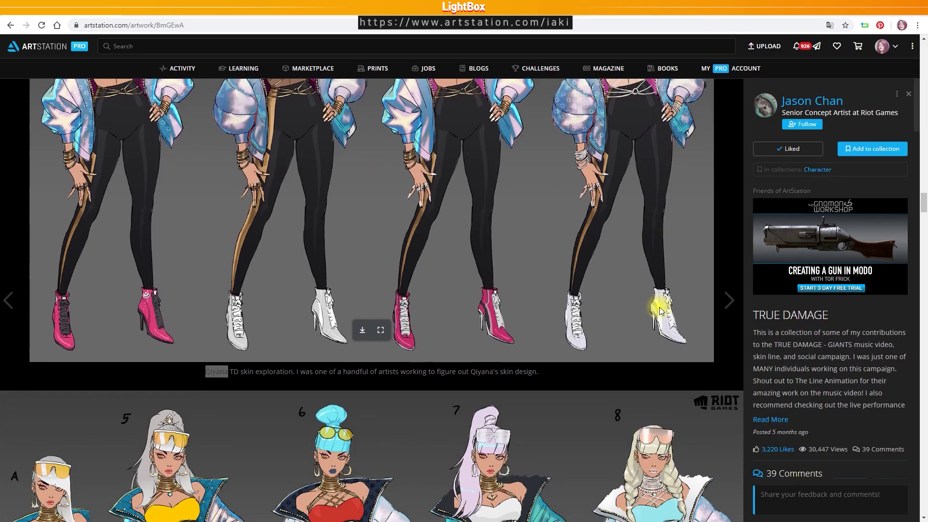
scroll(659, 306, down, 3)
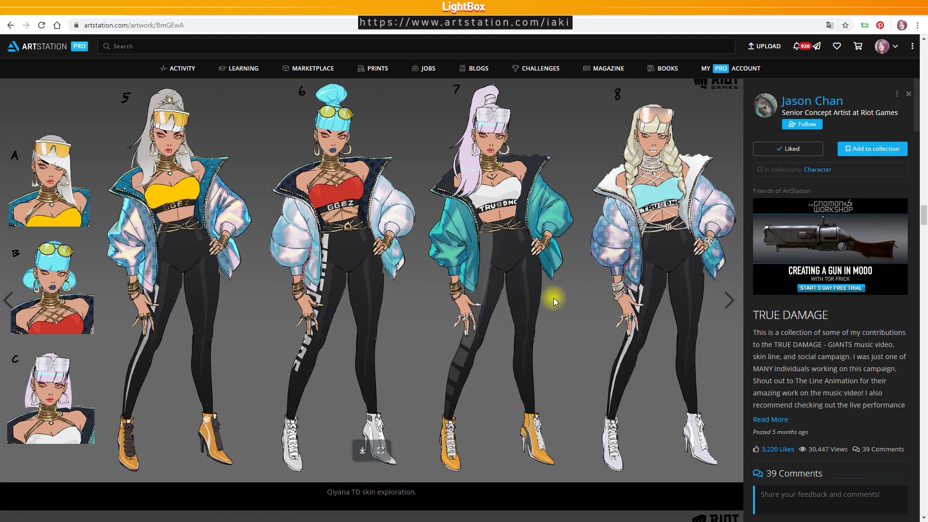
scroll(550, 364, down, 5)
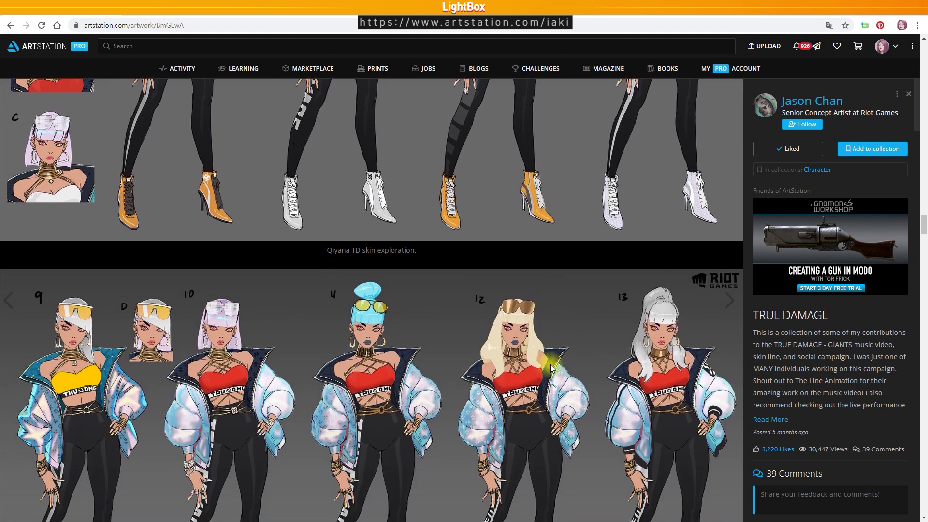
scroll(549, 366, down, 4)
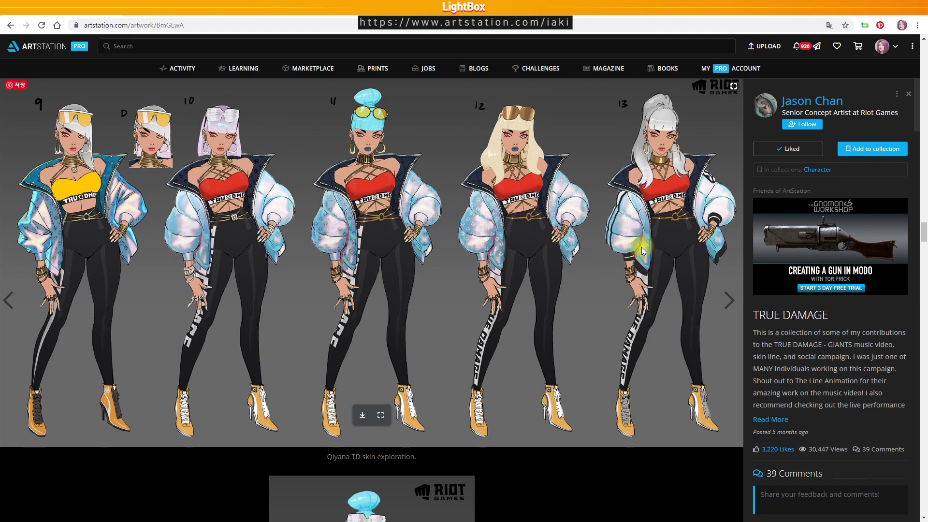
scroll(546, 376, down, 8)
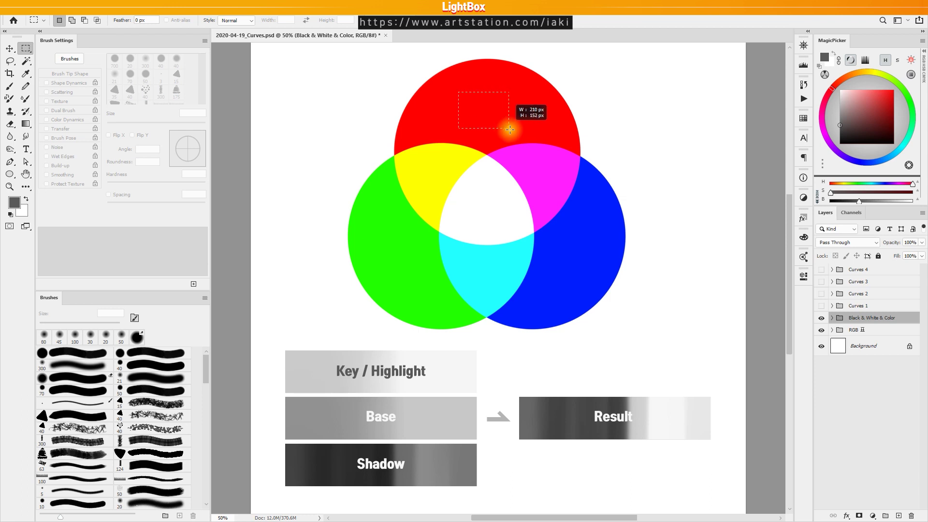
Step: Outline sample areas in the RGB diagram's red circle, blue circle and white centre with rectangular selections
drag(517, 122, 511, 131)
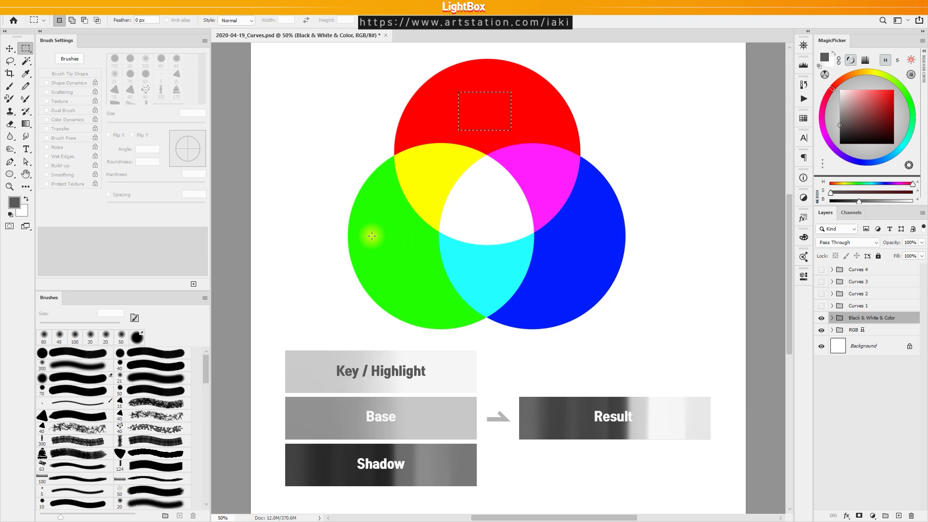
drag(553, 250, 588, 277)
drag(470, 192, 506, 221)
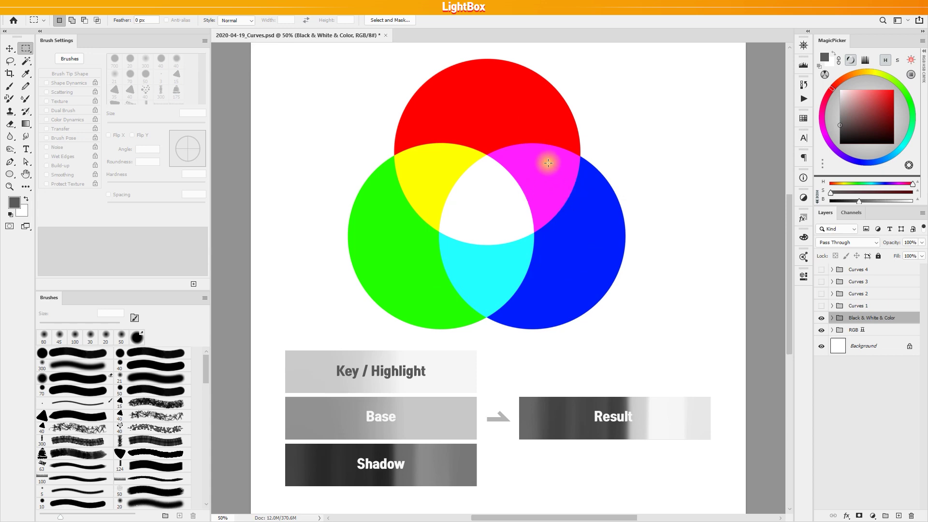
Step: Switch to Pinterest and examine the sphere shading, value scale and key, fill and rim light reference pins
key(alt+Tab)
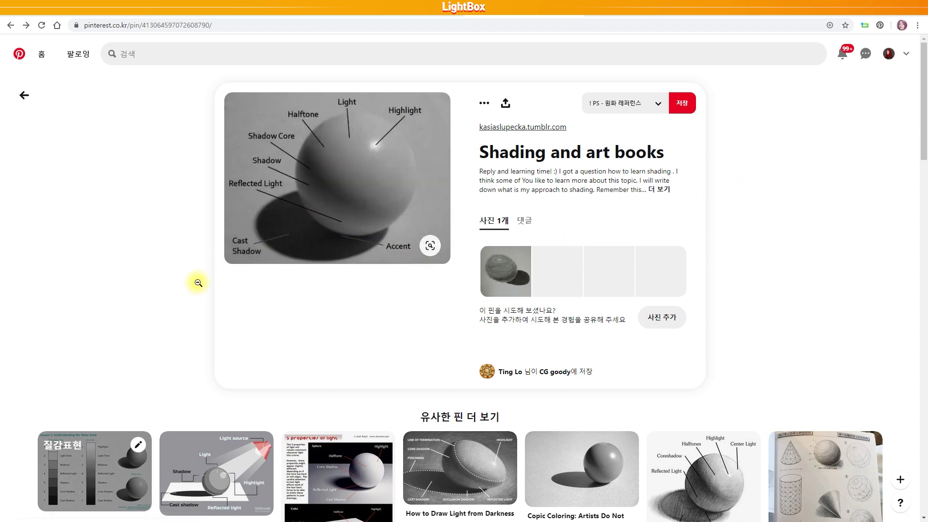
scroll(198, 283, down, 4)
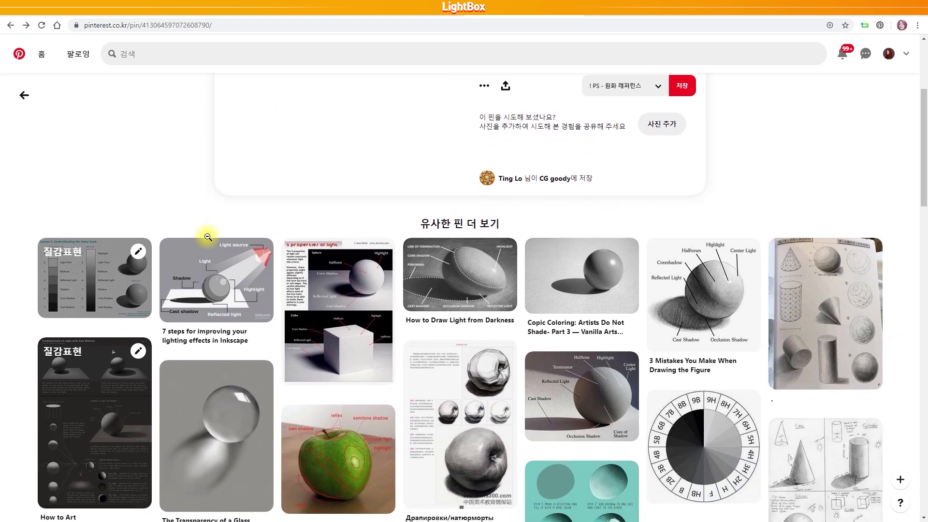
click(108, 307)
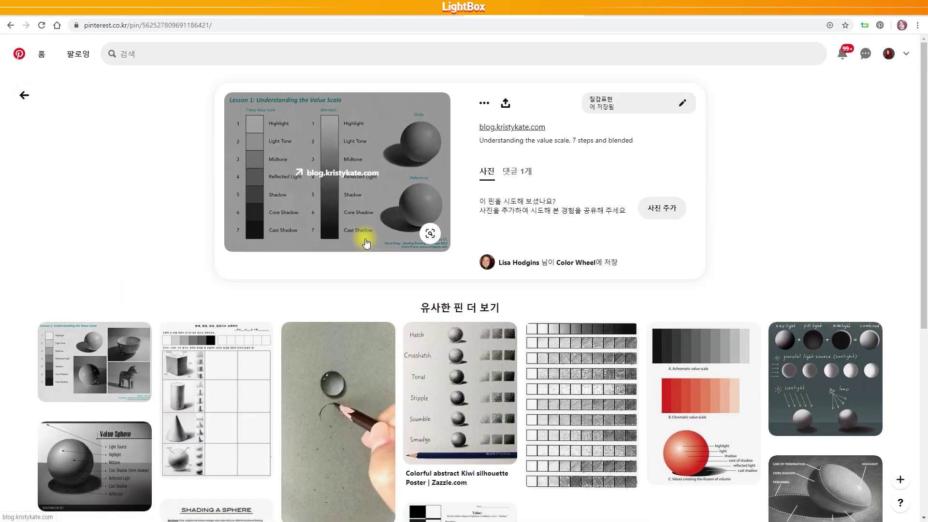
scroll(145, 198, down, 3)
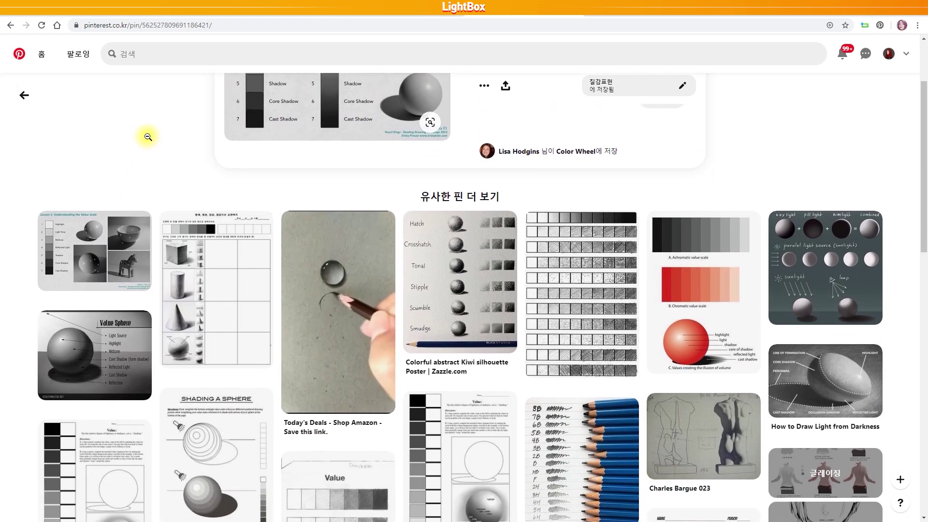
scroll(148, 137, down, 1)
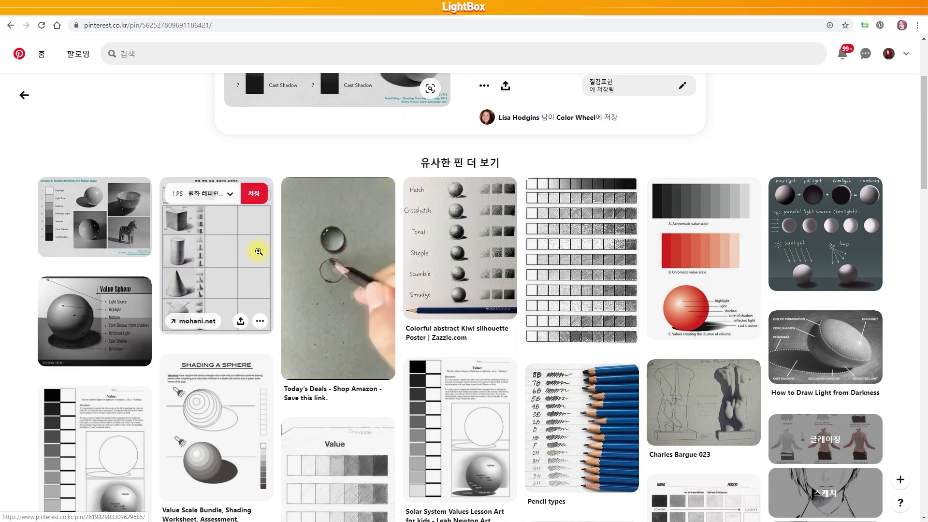
click(849, 240)
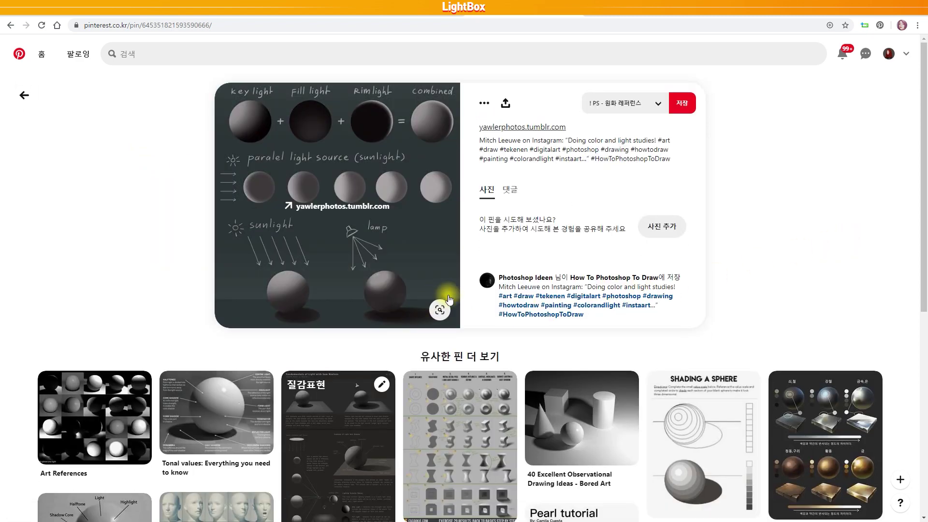
Step: Switch back to Photoshop and preview the paintings in the Curves 2, Curves 3 and Curves 4 groups
key(alt+Tab)
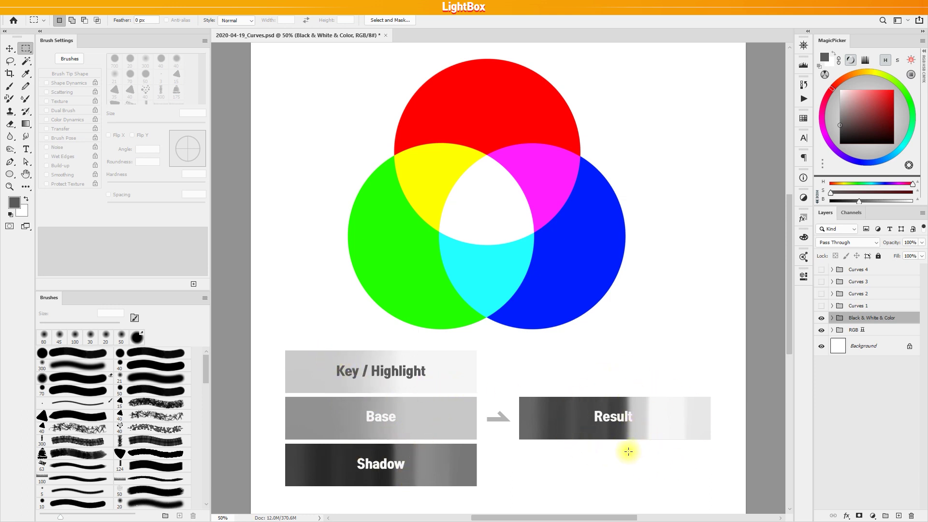
click(819, 294)
click(854, 296)
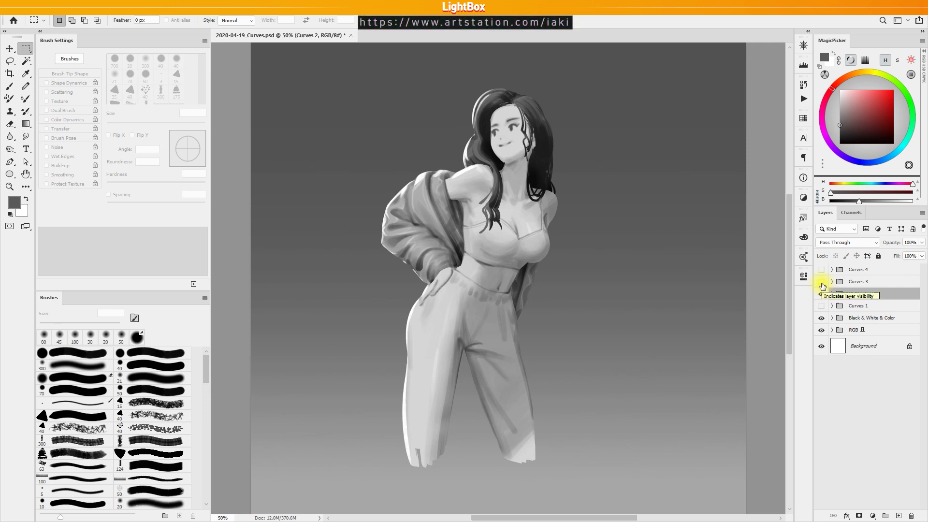
click(821, 281)
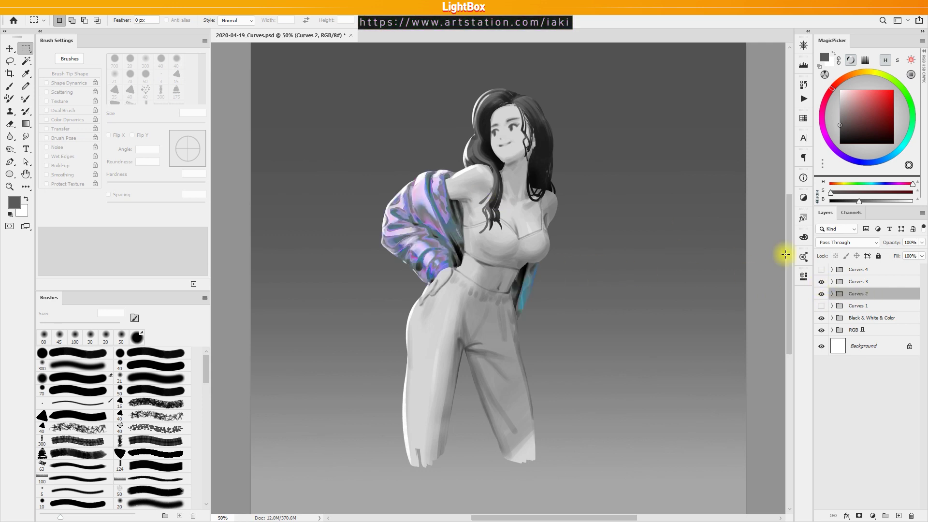
click(821, 269)
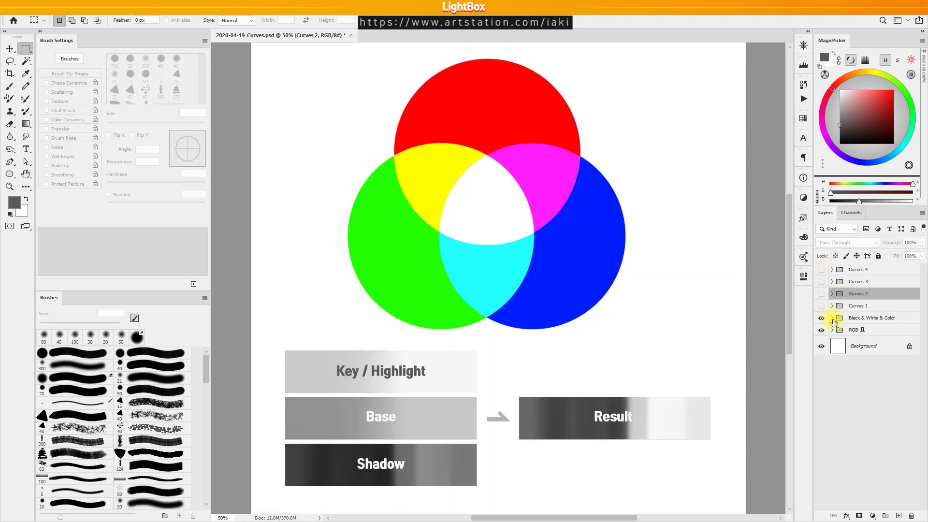
Step: Add a Hue/Saturation adjustment layer above ETC_0013-1 in the Black & White & Color group and set its Saturation to -100
click(832, 319)
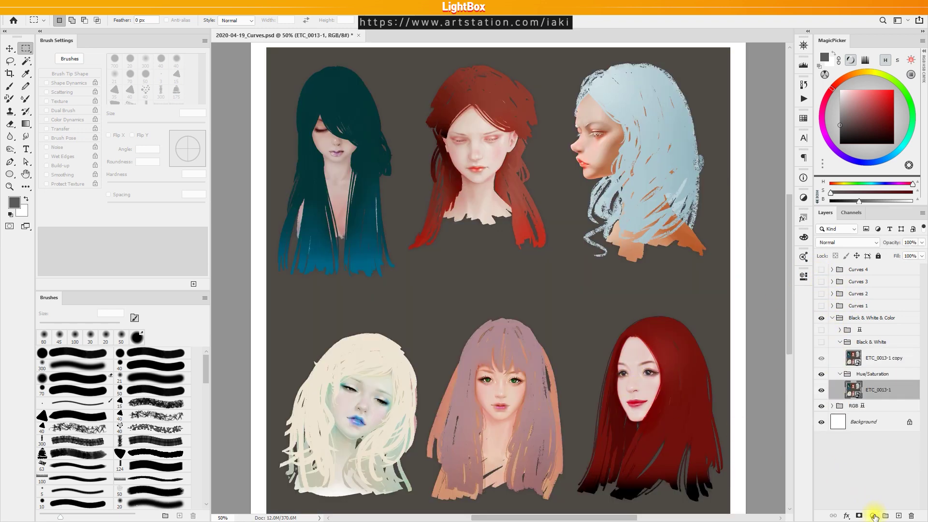
click(873, 515)
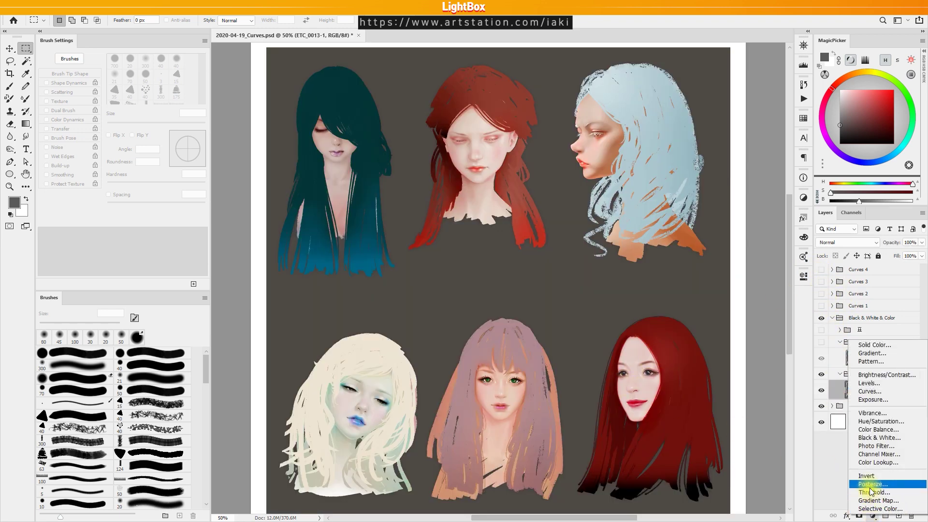
click(871, 422)
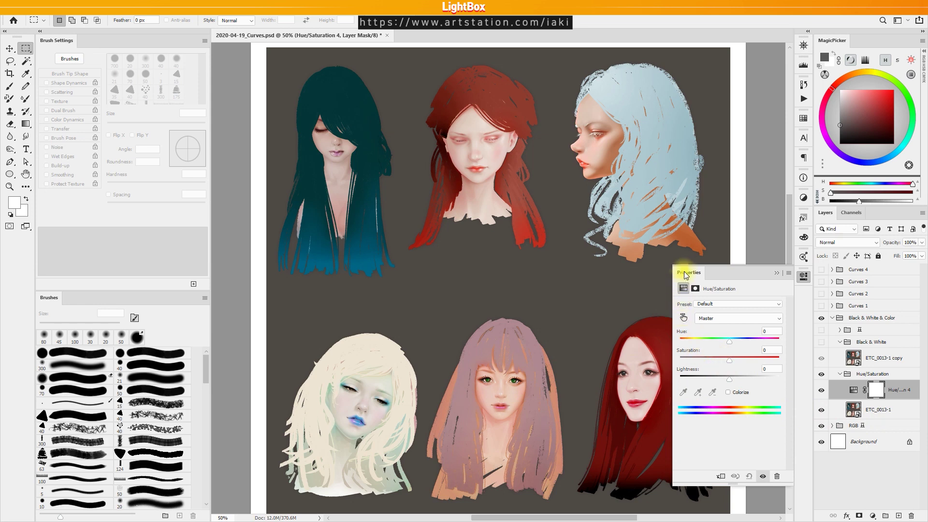
drag(729, 360, 664, 356)
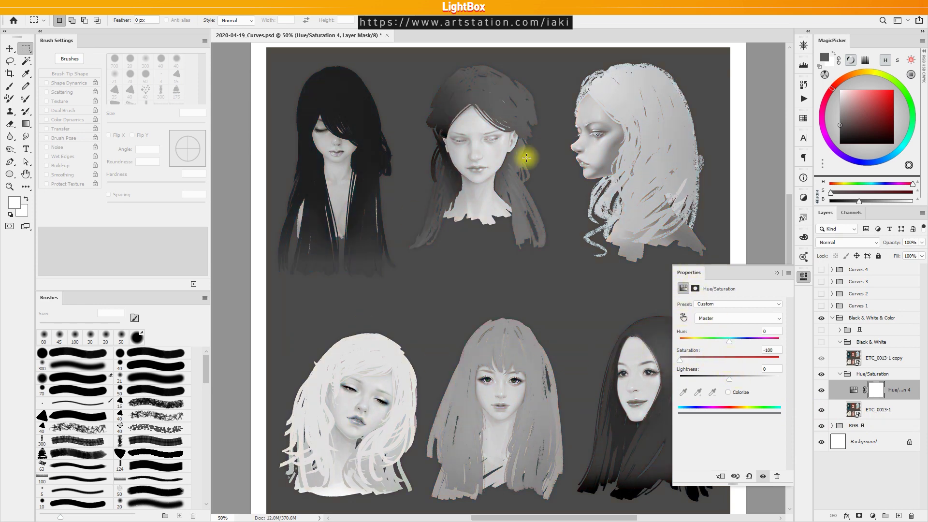
click(803, 275)
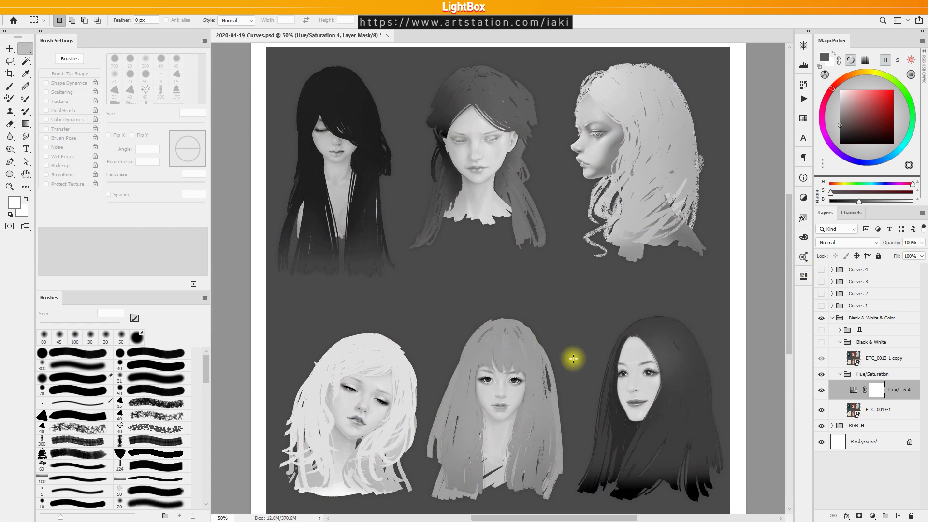
Step: Compare the portraits with and without the Hue/Saturation adjustment and check its fully desaturated setting
click(821, 390)
click(821, 390)
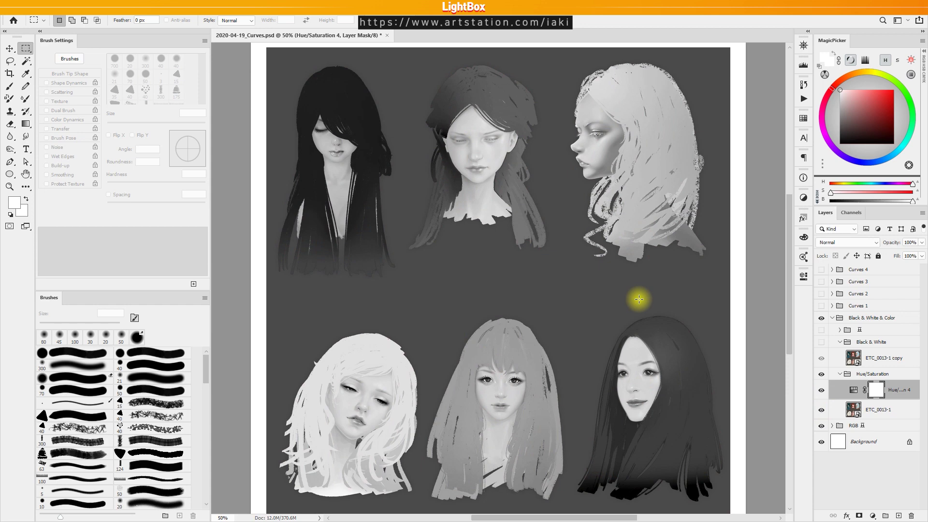
double_click(852, 390)
drag(681, 360, 622, 357)
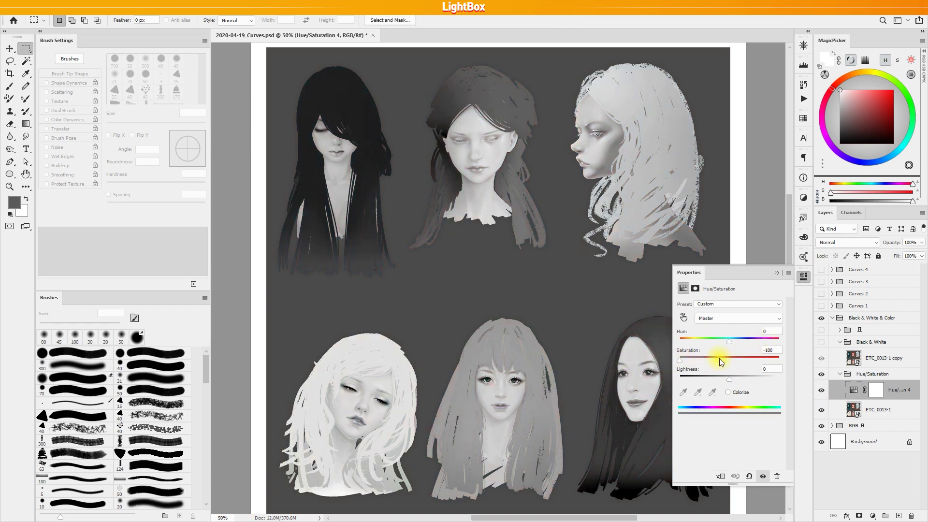
click(804, 278)
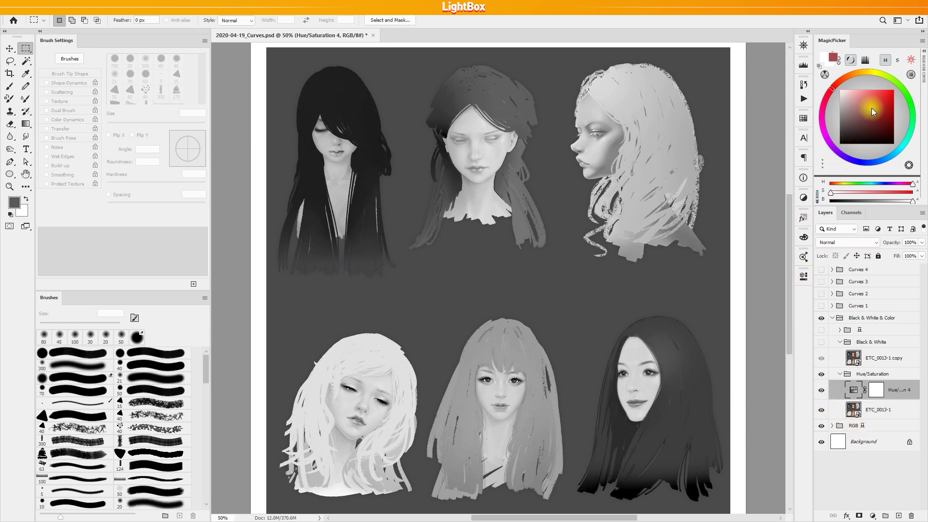
Step: Try a red and a pink foreground colour, and finish on a fully desaturated mid grey
click(894, 100)
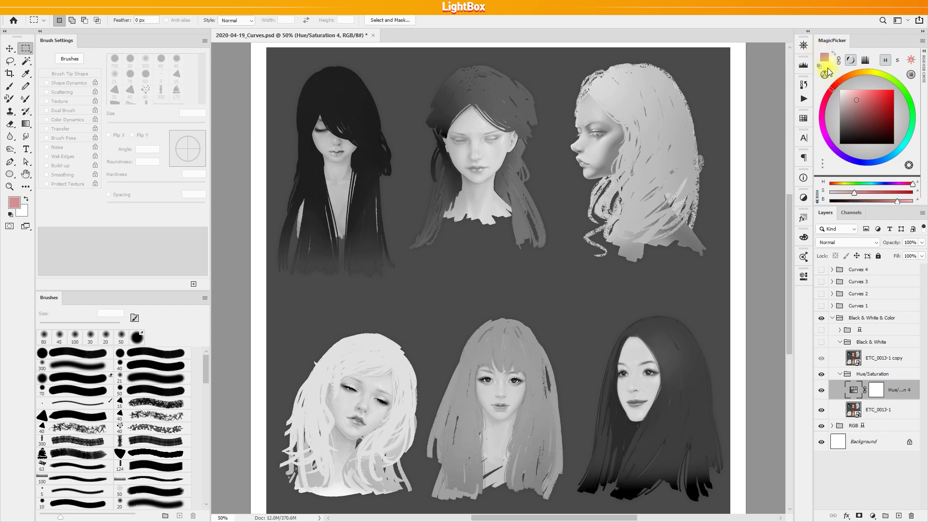
mouse_move(848, 192)
mouse_down()
mouse_move(833, 192)
mouse_move(877, 201)
mouse_up()
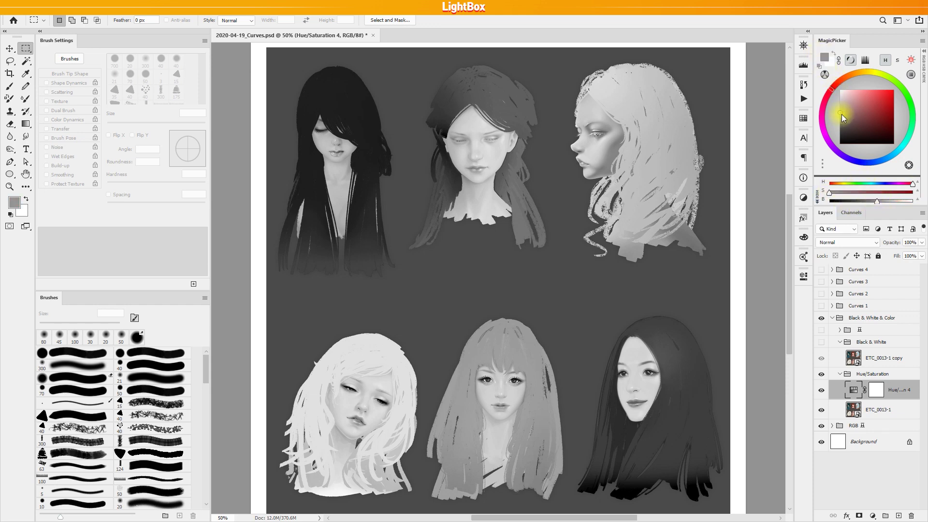
Step: Add a Black & White adjustment layer with default settings above ETC_0013-1 copy and show the Black & White group
click(876, 360)
click(872, 516)
click(864, 443)
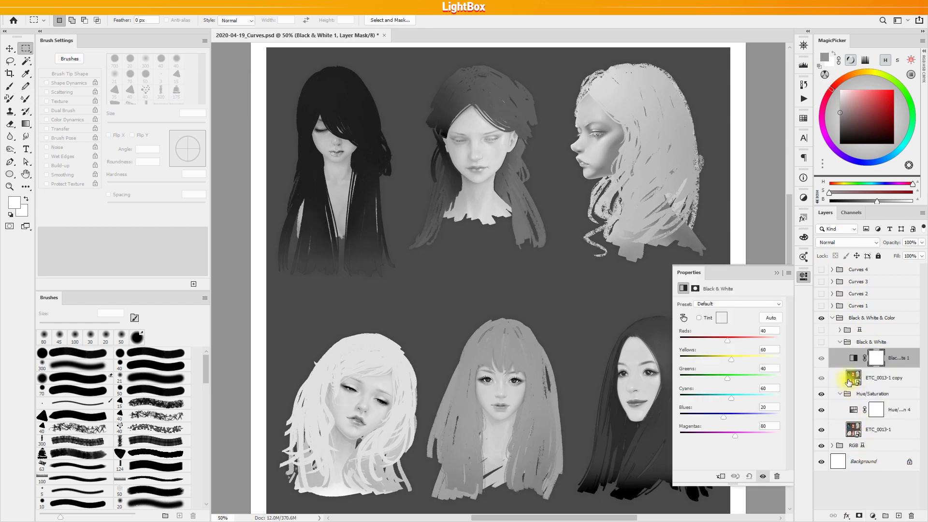
click(821, 343)
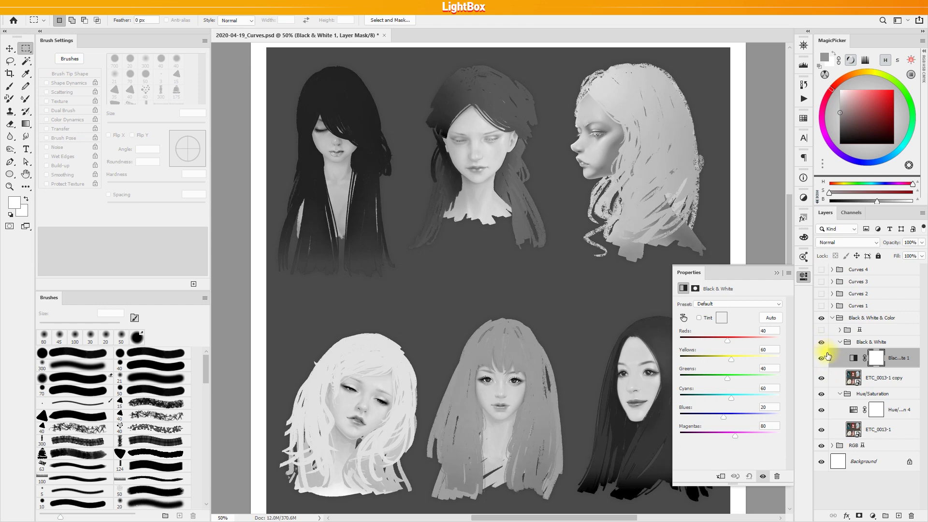
Step: Compare the portraits' grey values with the Black & White group hidden and shown
click(821, 342)
click(821, 342)
click(821, 342)
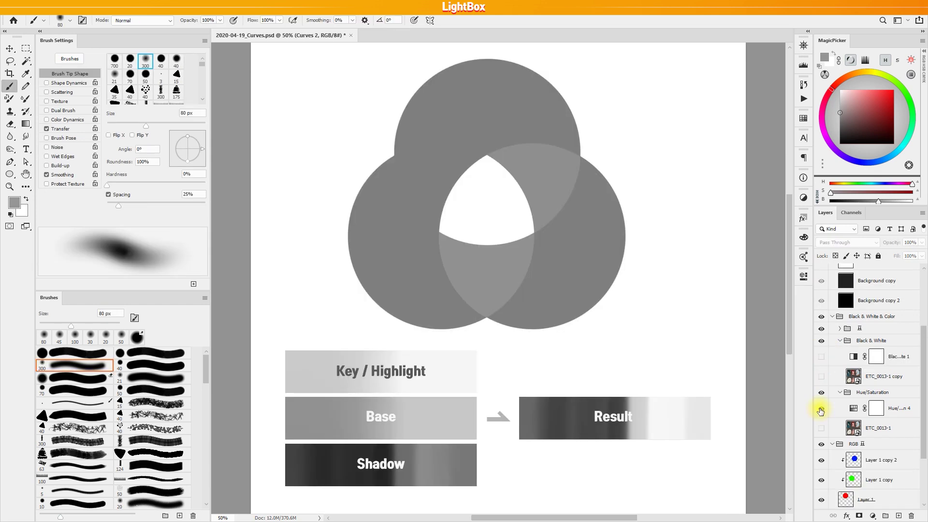
Step: Compare how the Hue/Saturation and Black & White adjustments each convert the RGB circle diagram to grey
click(821, 409)
click(821, 408)
click(821, 409)
click(821, 409)
click(821, 409)
click(822, 408)
click(821, 356)
click(820, 408)
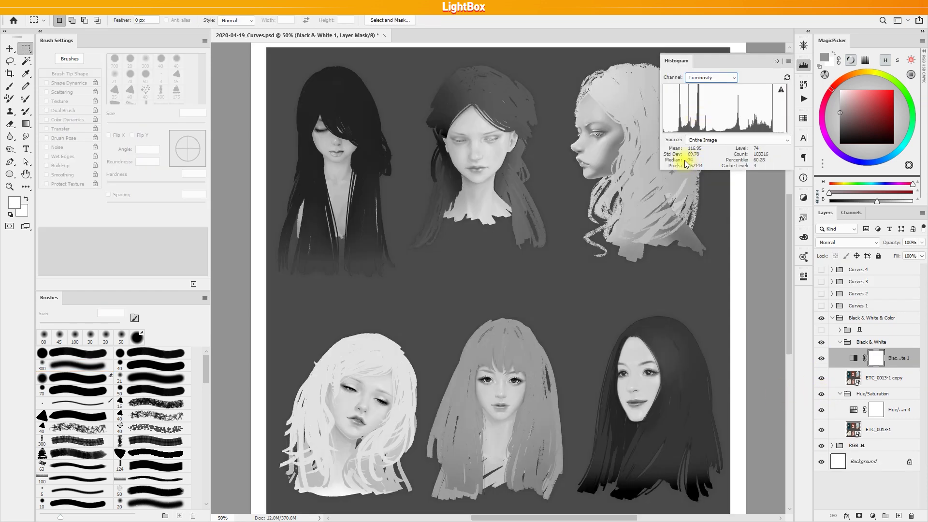
Step: Sample luminosity in the upper-right portrait's light hair and the lower-middle portrait's fringe with small marquees, and clear the selection
drag(609, 91, 618, 99)
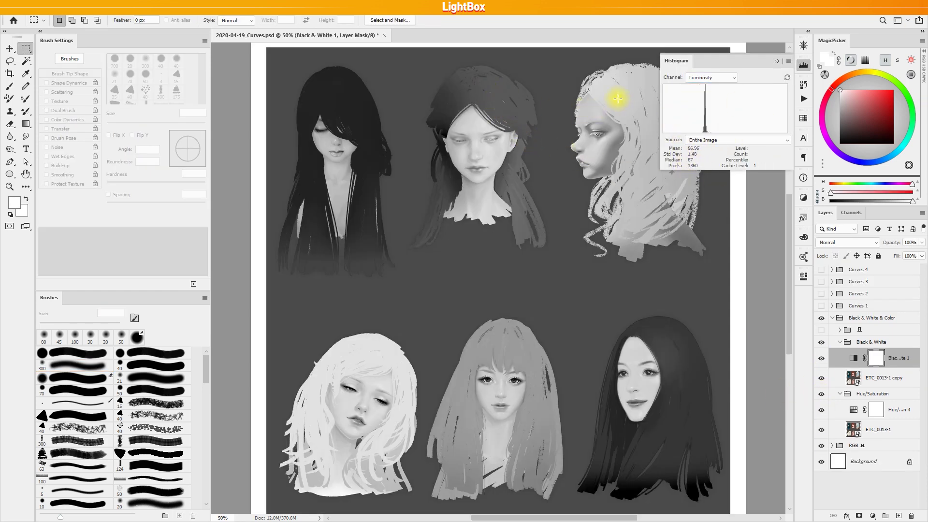
drag(473, 364, 485, 379)
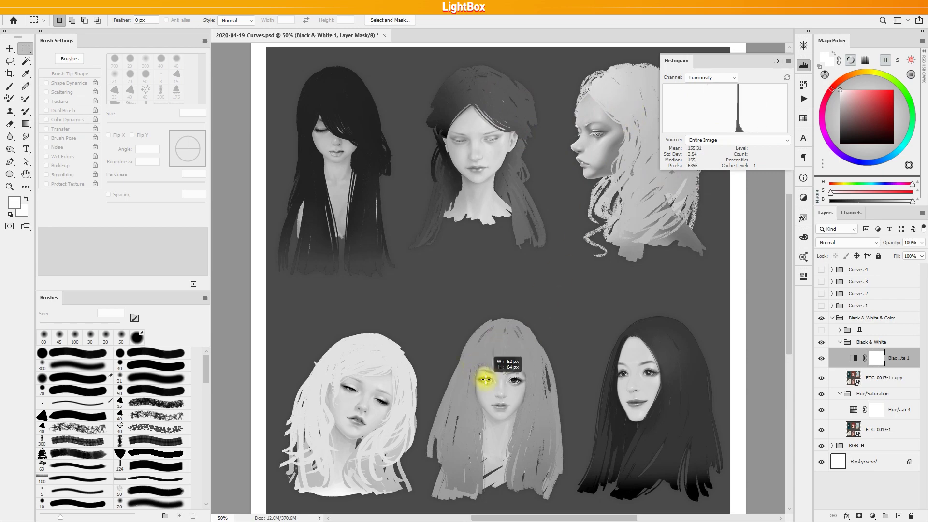
click(497, 342)
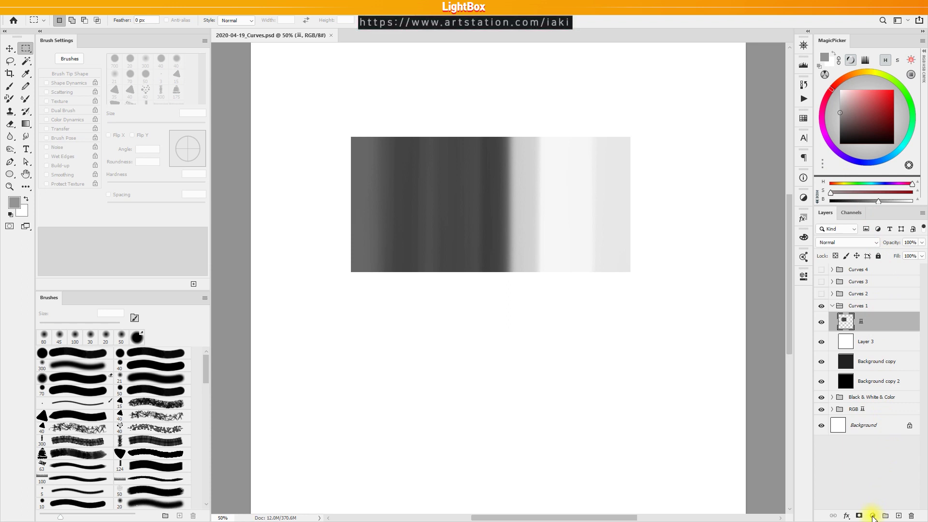
Step: Add a Curves adjustment layer above the grey strip in the Curves 1 group and compare with Layer 3 hidden and shown
click(872, 517)
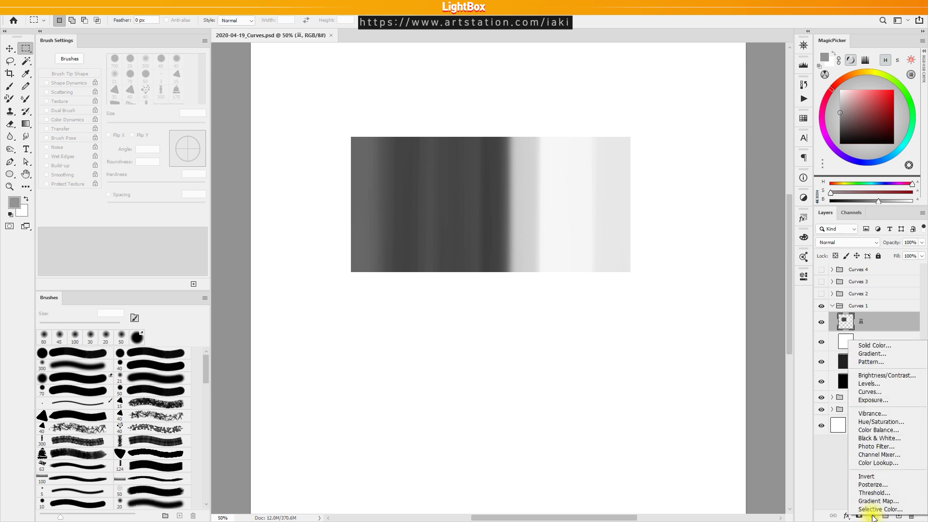
click(875, 392)
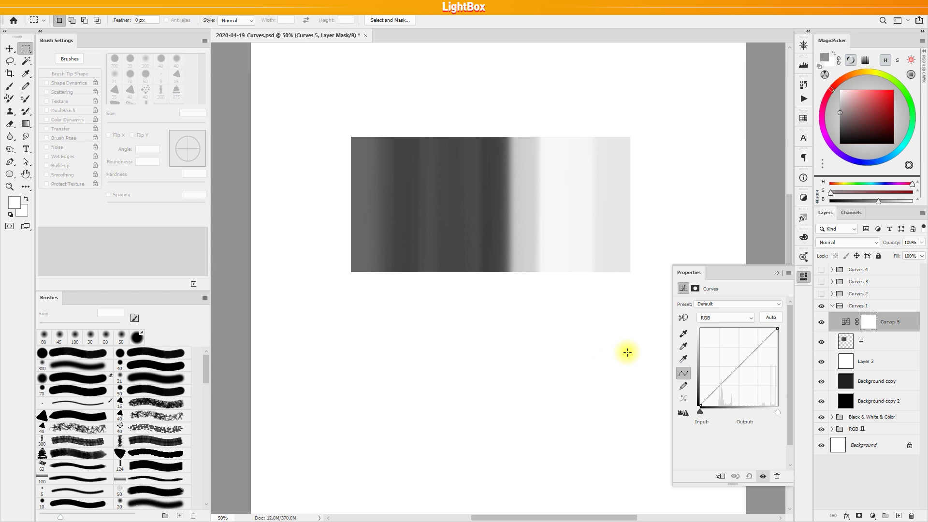
click(821, 362)
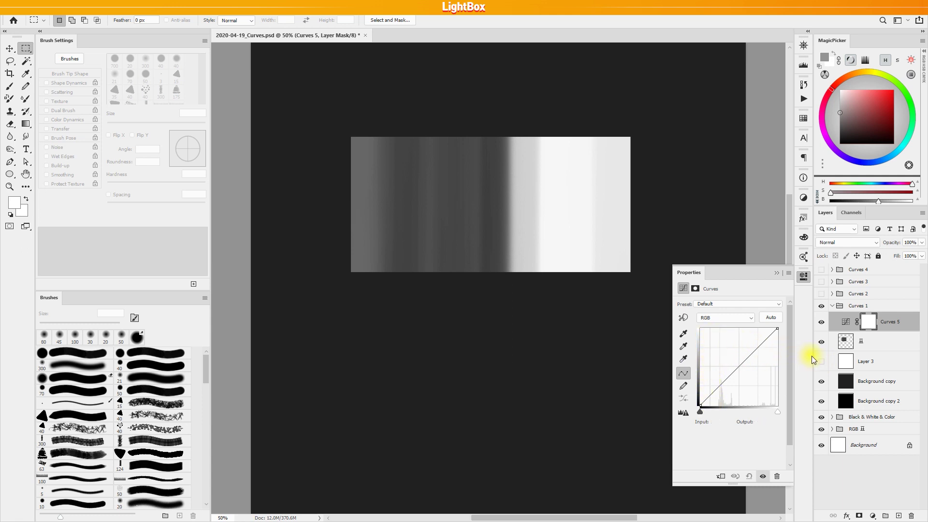
click(822, 364)
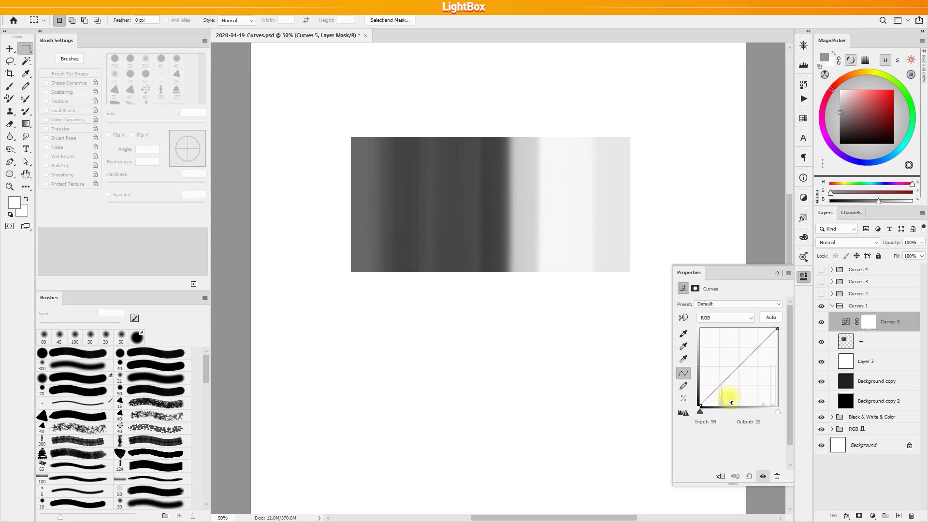
Step: Try setting the black point from the strip's dark band with the Curves eyedropper, and reset the curve
click(683, 334)
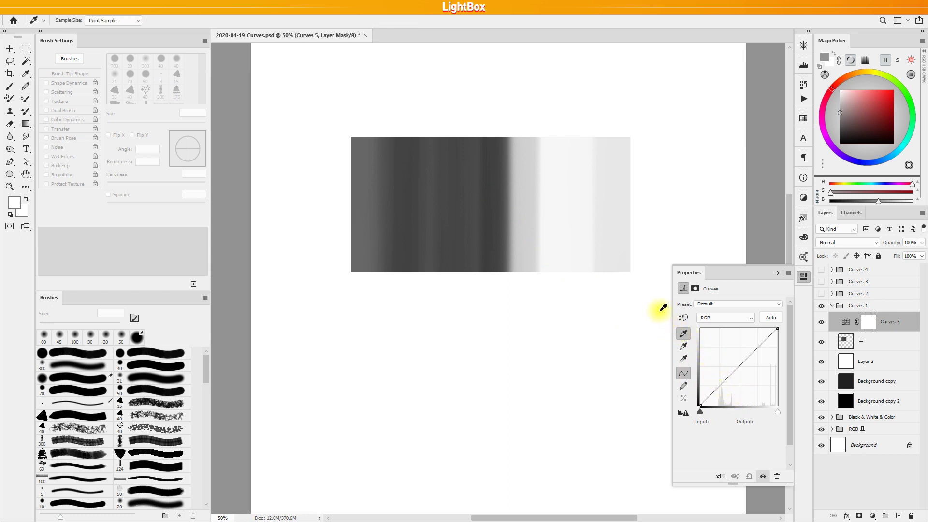
click(499, 200)
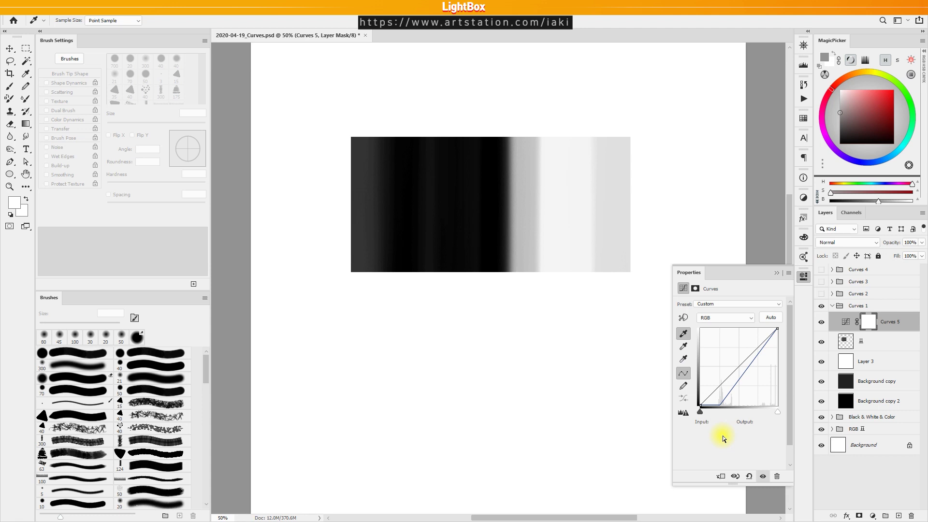
click(748, 477)
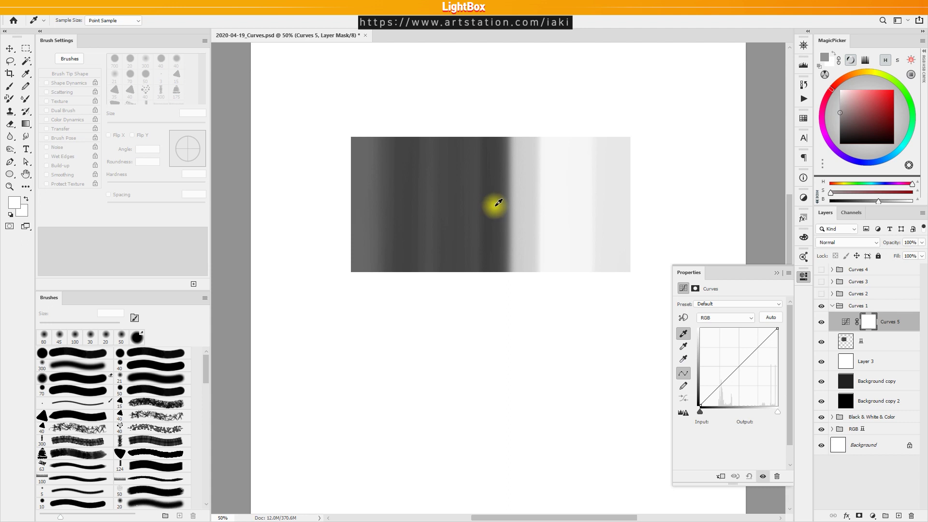
Step: Try on-image curve adjustment by sampling points from the strip's dark and light bands and strongly brightening the dark one
click(682, 317)
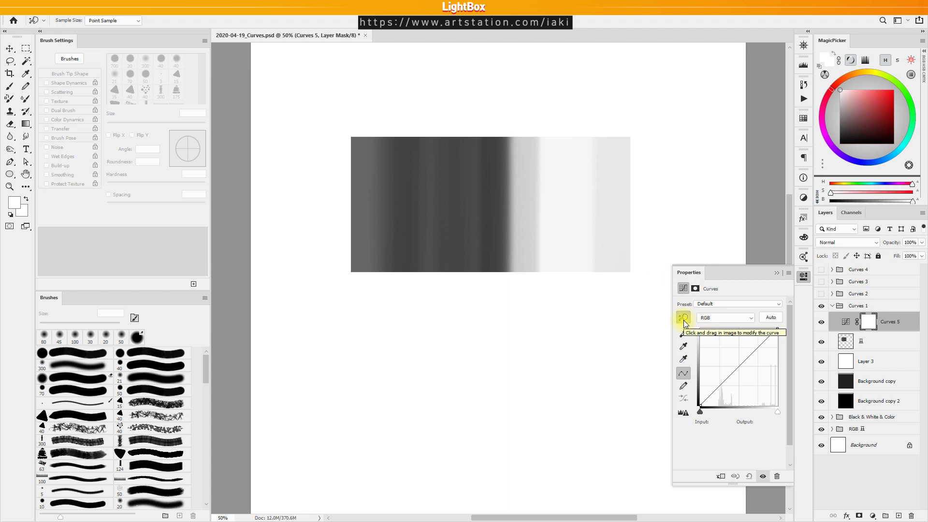
click(501, 205)
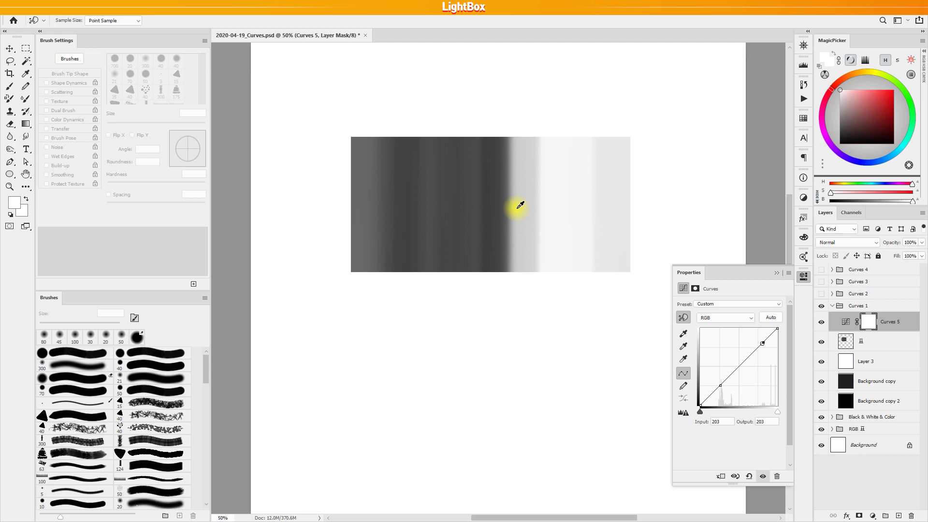
click(532, 207)
click(503, 211)
click(498, 211)
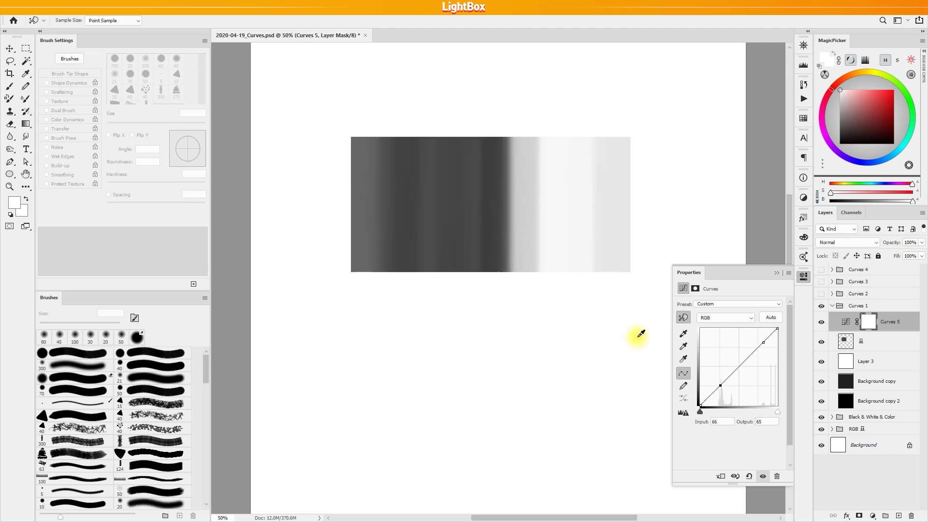
mouse_move(720, 385)
mouse_down()
mouse_move(747, 367)
mouse_move(720, 384)
mouse_up()
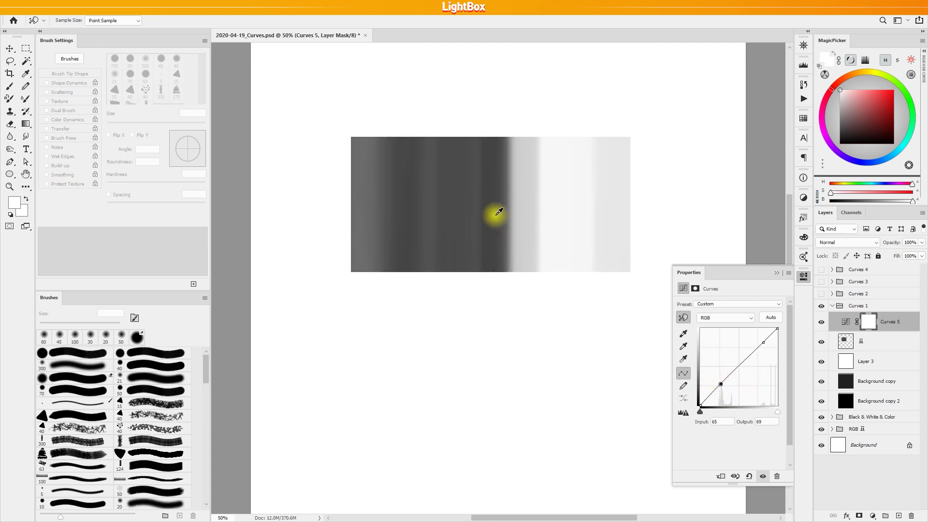
drag(494, 203, 493, 180)
key(ctrl+z)
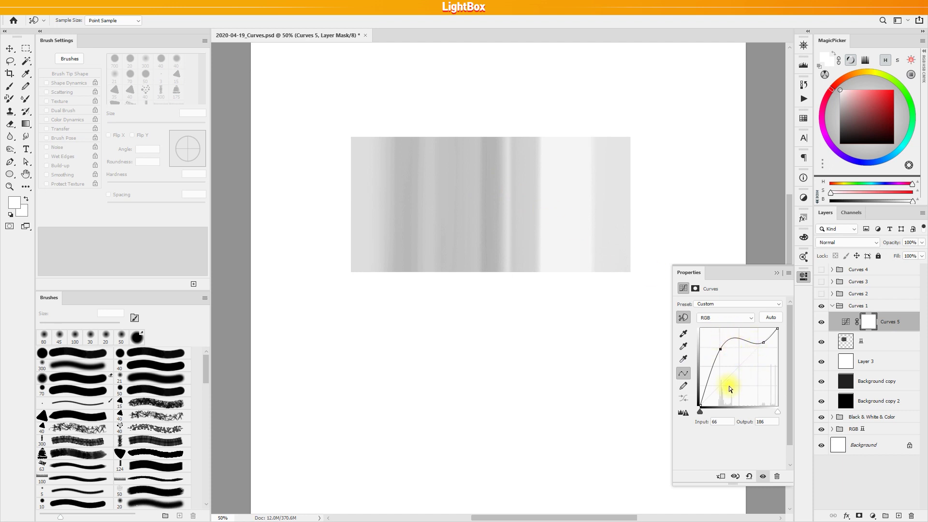
Step: Try bending the RGB curve with extra shadow and midtone points, and reset it to the default
drag(710, 375, 714, 386)
drag(721, 336, 721, 358)
drag(710, 391, 707, 397)
drag(743, 359, 746, 357)
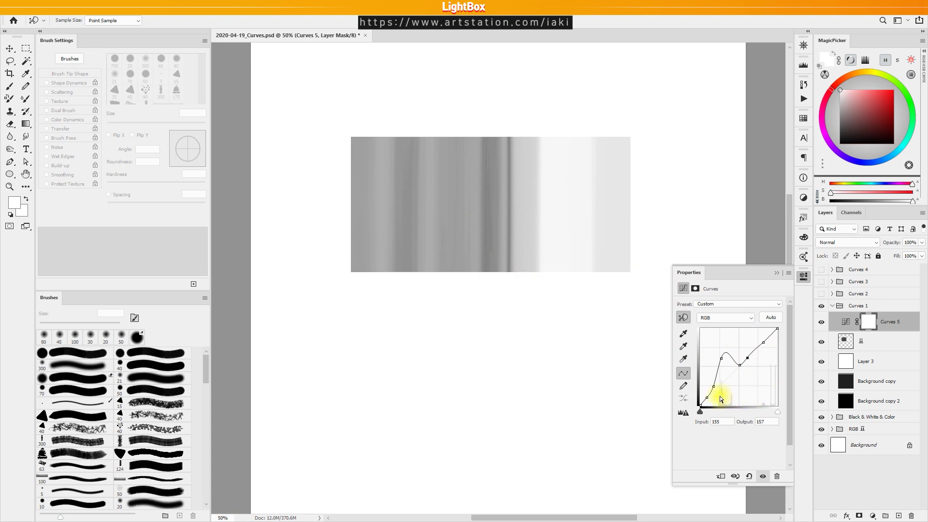
click(748, 476)
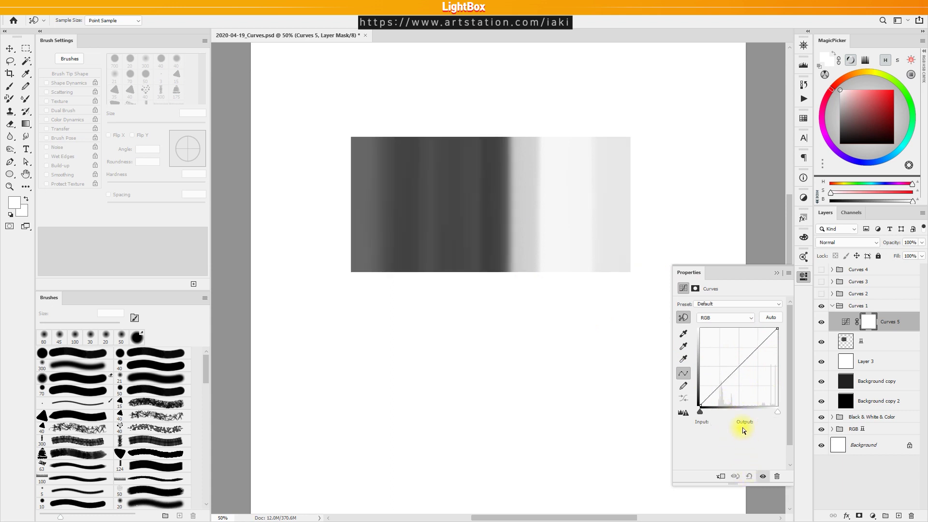
Step: Try drawing a wavy RGB curve freehand with the curve pencil and convert it to editable points
click(683, 387)
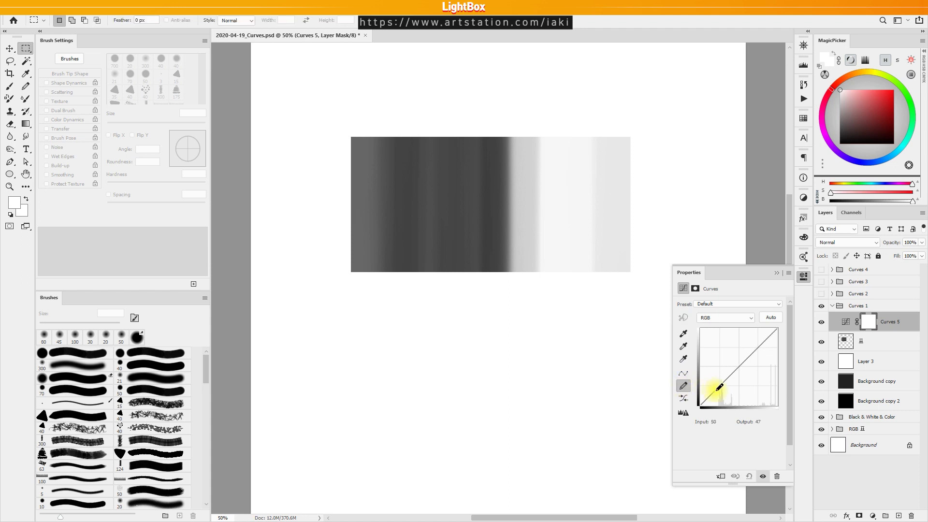
mouse_move(715, 372)
mouse_down()
mouse_move(726, 376)
mouse_move(768, 337)
mouse_move(731, 377)
mouse_move(733, 394)
mouse_move(740, 375)
mouse_move(734, 384)
mouse_up()
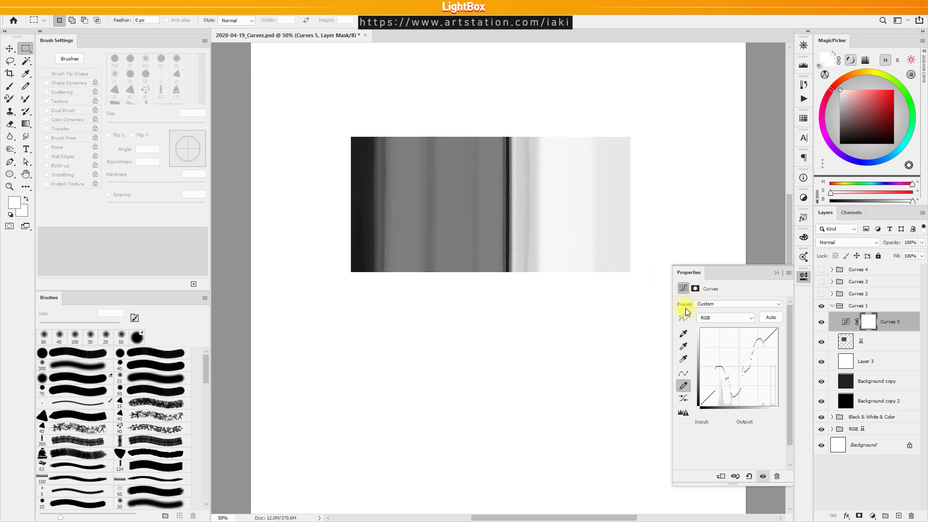
click(685, 377)
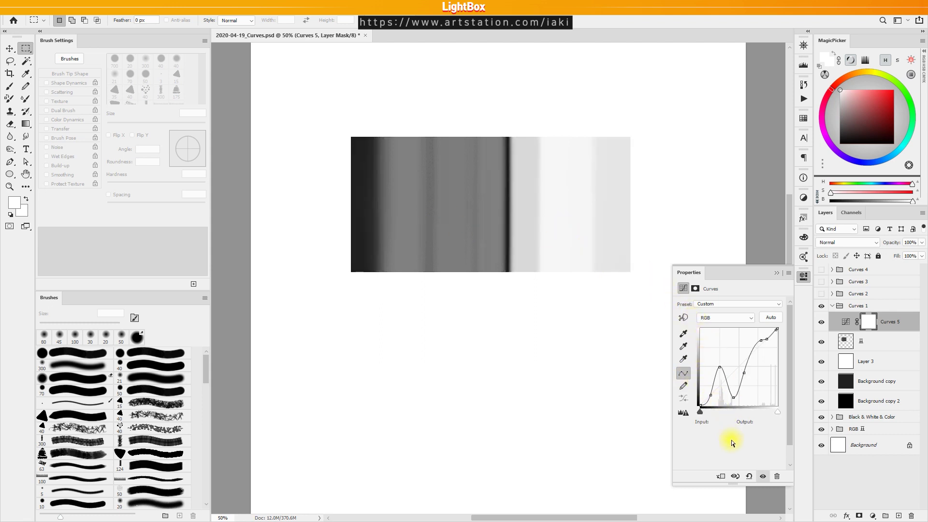
click(734, 477)
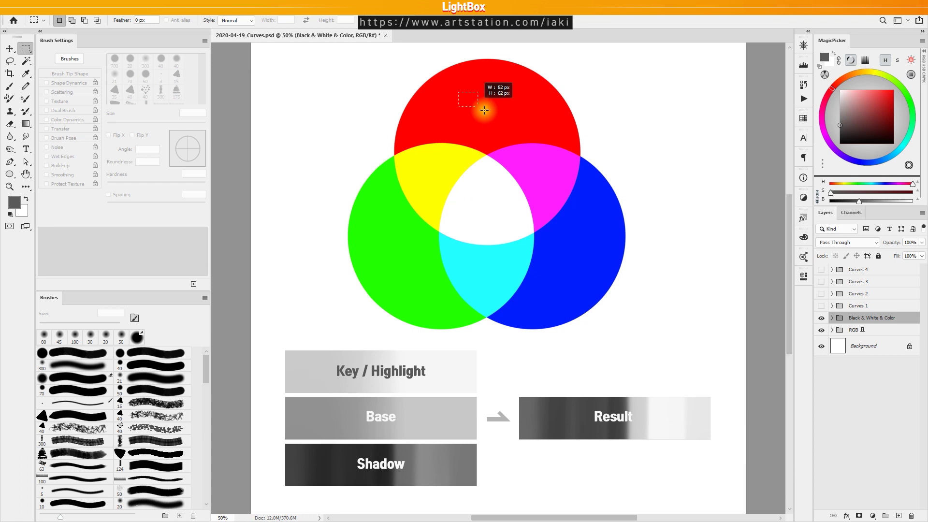
Step: Point out the red, green and blue circles and their white overlap with marquee selections
drag(482, 108, 511, 130)
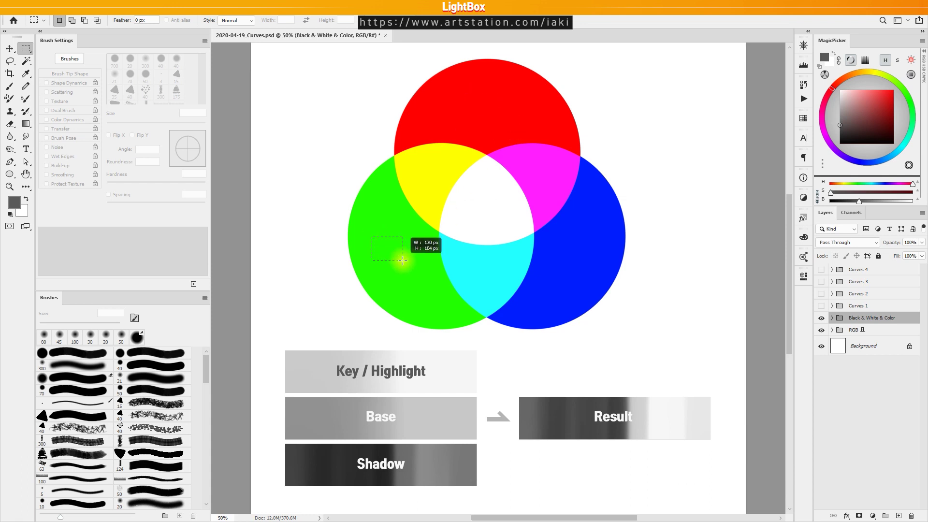
drag(554, 249, 588, 276)
drag(469, 192, 506, 222)
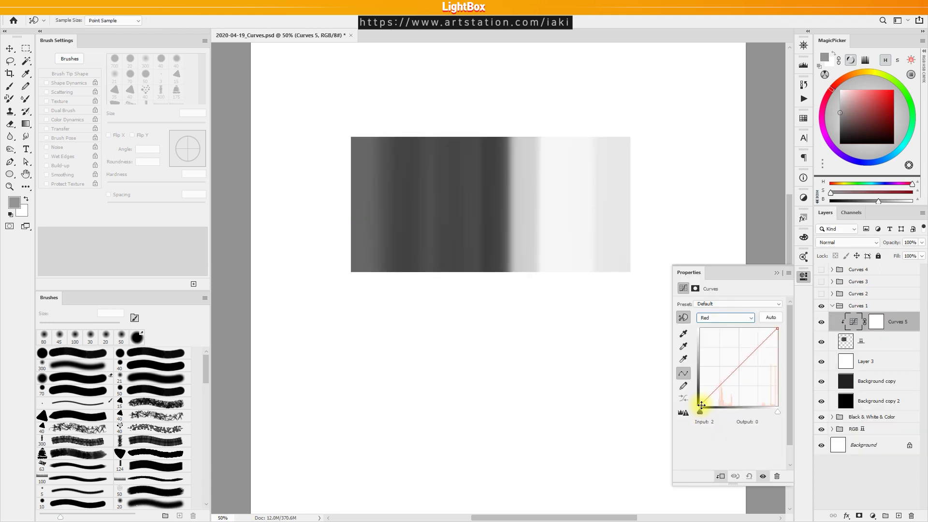
Step: Test the shadow and highlight endpoints of the Red curve in the clipped Curves 5 layer
click(712, 318)
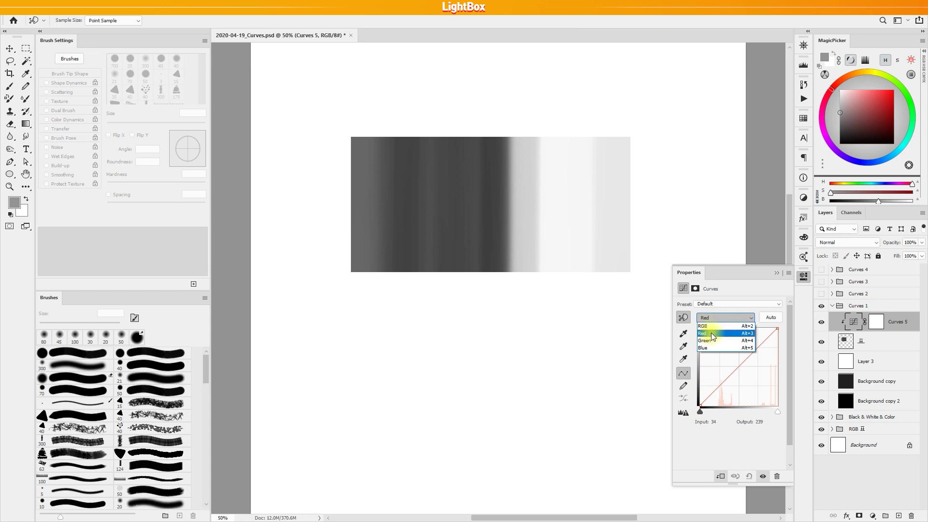
click(712, 333)
drag(700, 408, 701, 430)
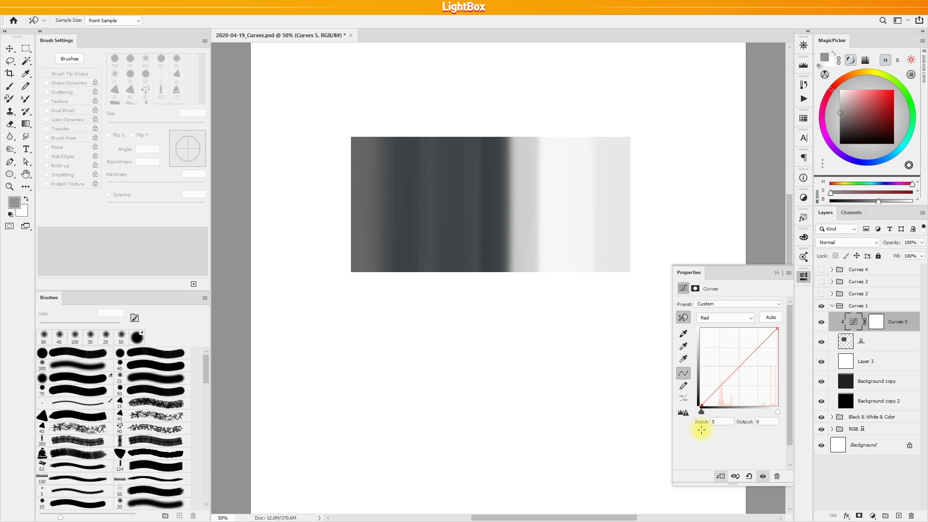
drag(775, 329, 779, 307)
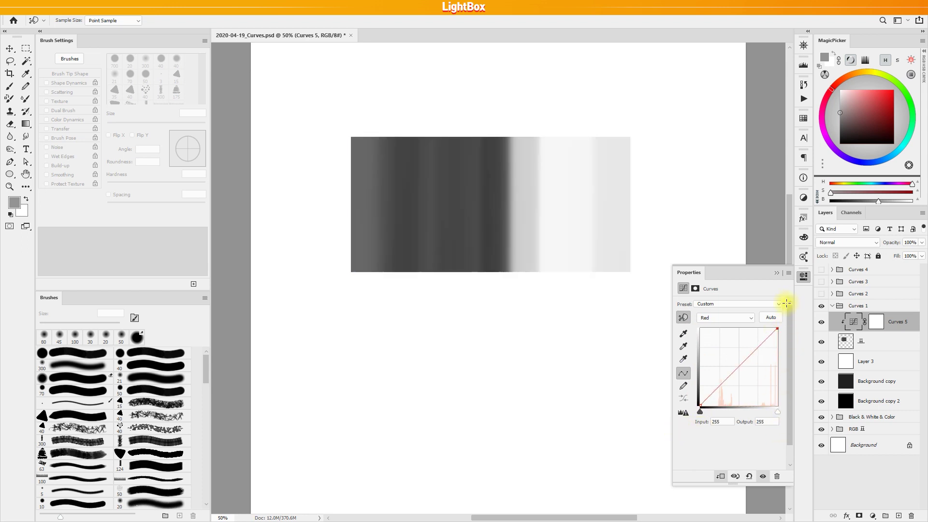
Step: Test the shadow and highlight endpoints of the Green curve in Curves 5
click(710, 318)
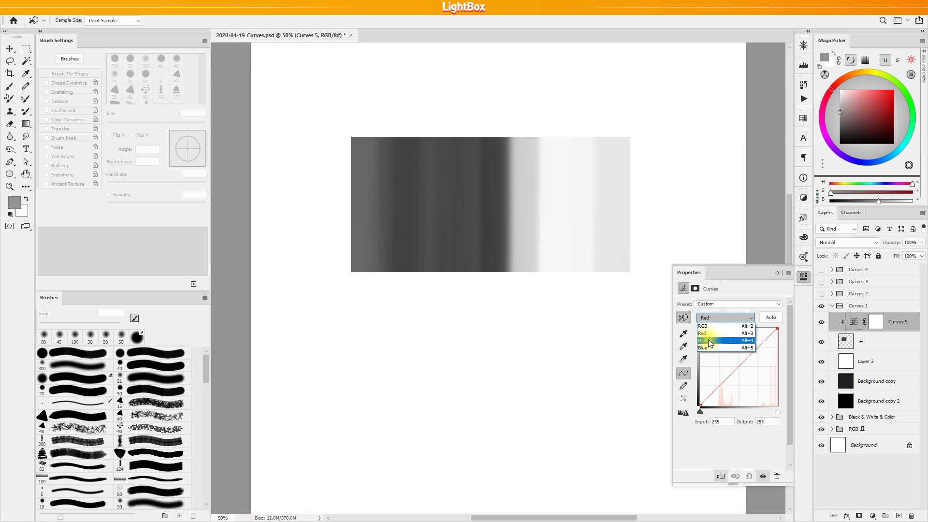
click(708, 339)
mouse_move(699, 406)
mouse_down()
mouse_move(698, 328)
mouse_move(704, 423)
mouse_up()
drag(775, 333, 786, 302)
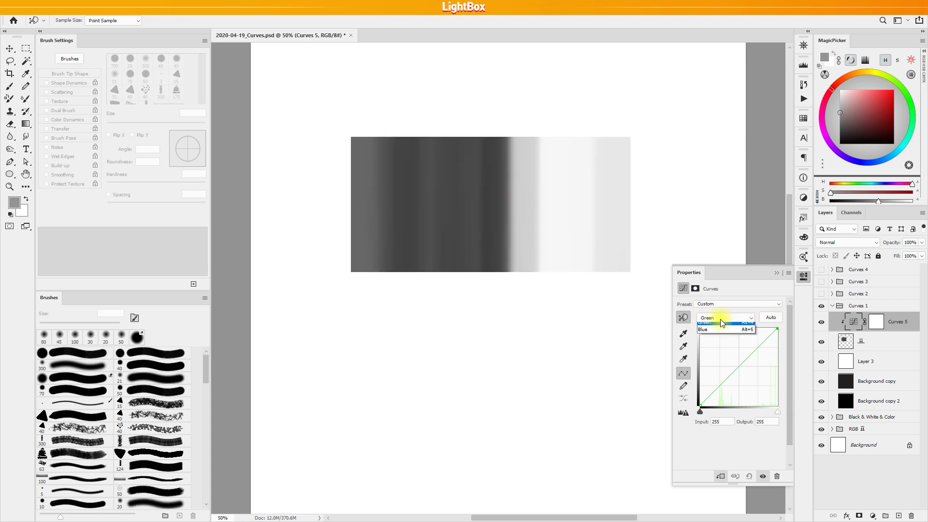
Step: Test the shadow and highlight endpoints of the Blue curve in Curves 5
click(710, 347)
mouse_move(699, 406)
mouse_down()
mouse_move(701, 308)
mouse_move(683, 387)
mouse_move(708, 400)
mouse_up()
drag(775, 334, 781, 299)
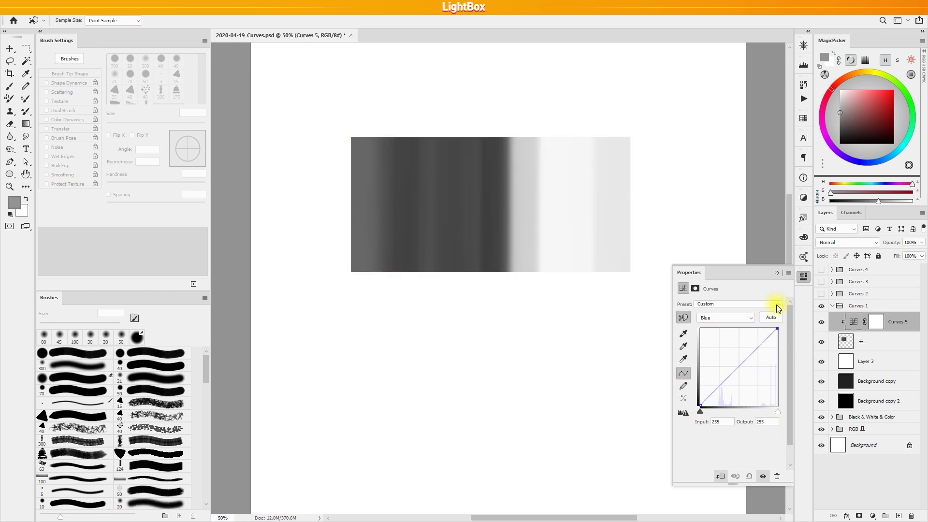
Step: Reshape the Red curve with a highlight point, raised shadows and a lowered midtone to tint the strip's dark band red
click(729, 318)
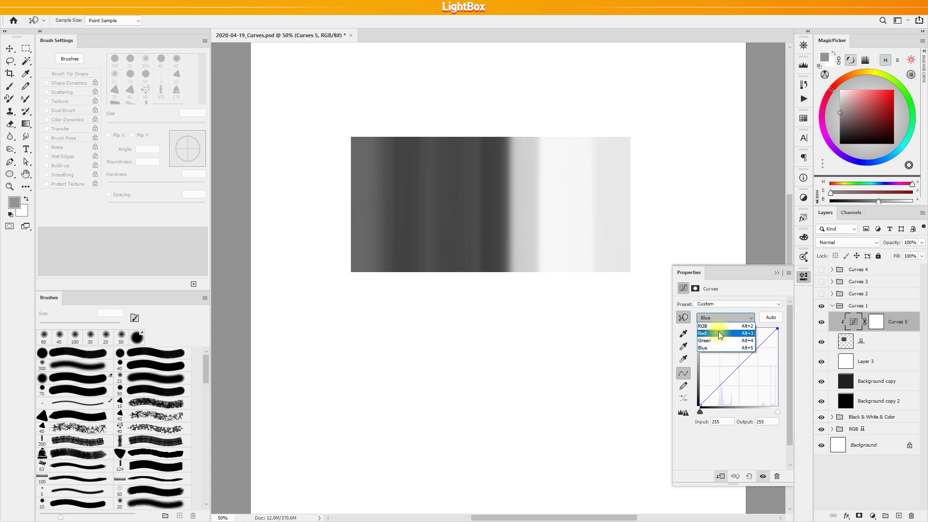
click(717, 332)
drag(755, 349, 720, 367)
click(735, 372)
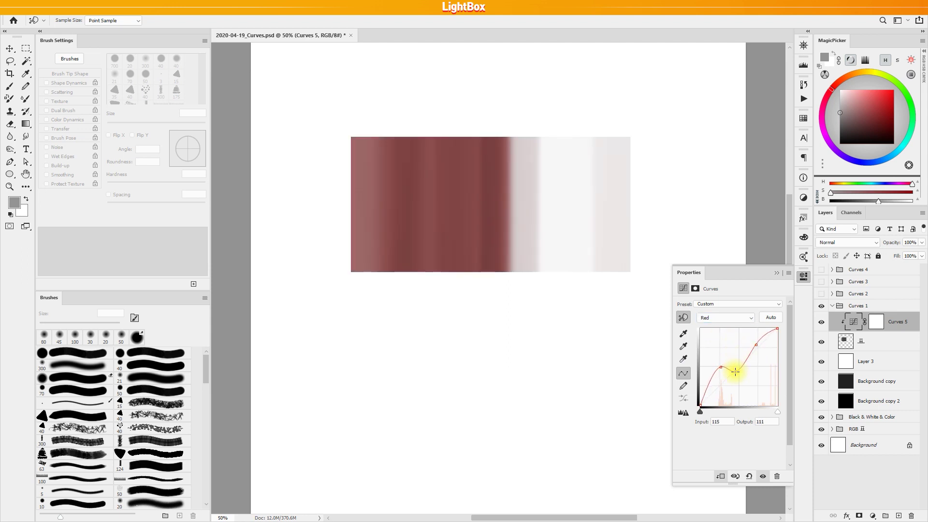
Step: Reshape the Green curve by lowering the highlights and raising a point to about input 98, output 133
click(725, 317)
click(715, 343)
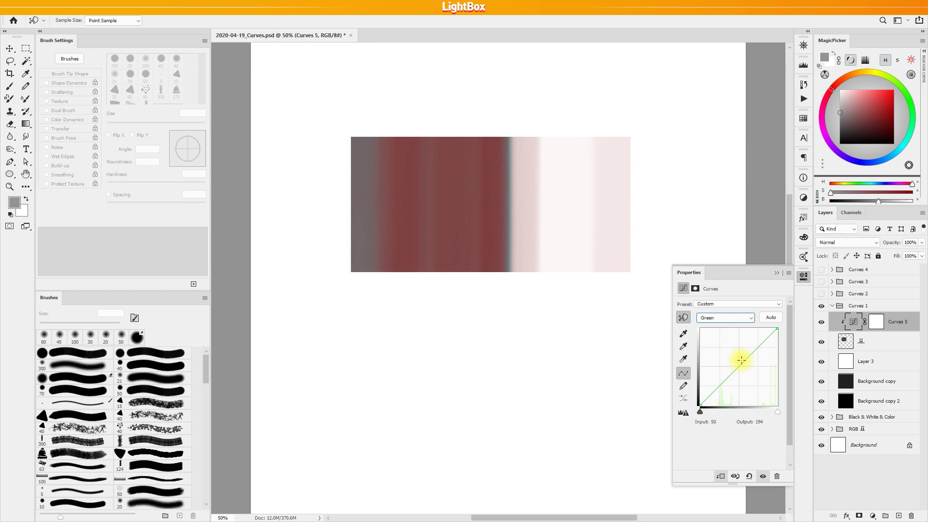
drag(753, 352, 730, 365)
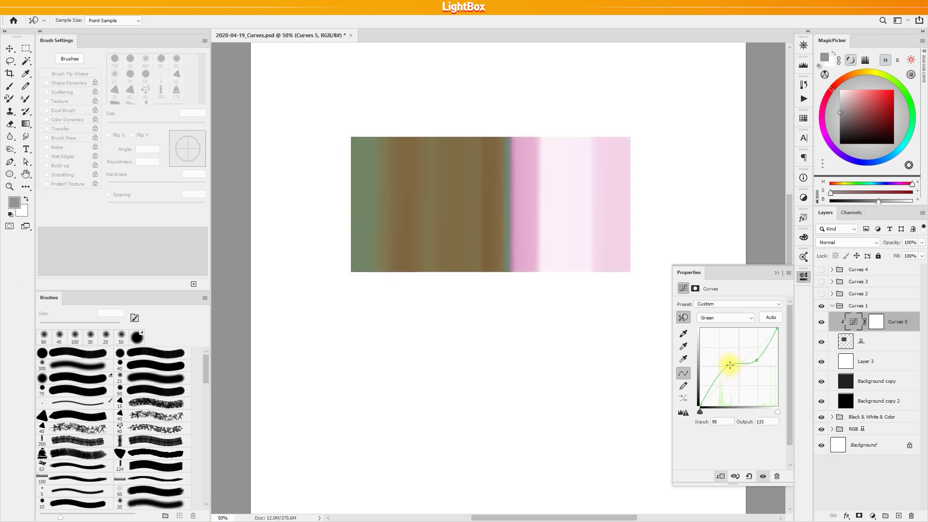
Step: Reshape the Blue curve with raised shadows and highlights lowered to input 221, output 137, and return to the RGB channel
click(715, 317)
click(709, 351)
drag(718, 380, 718, 367)
drag(748, 338, 767, 363)
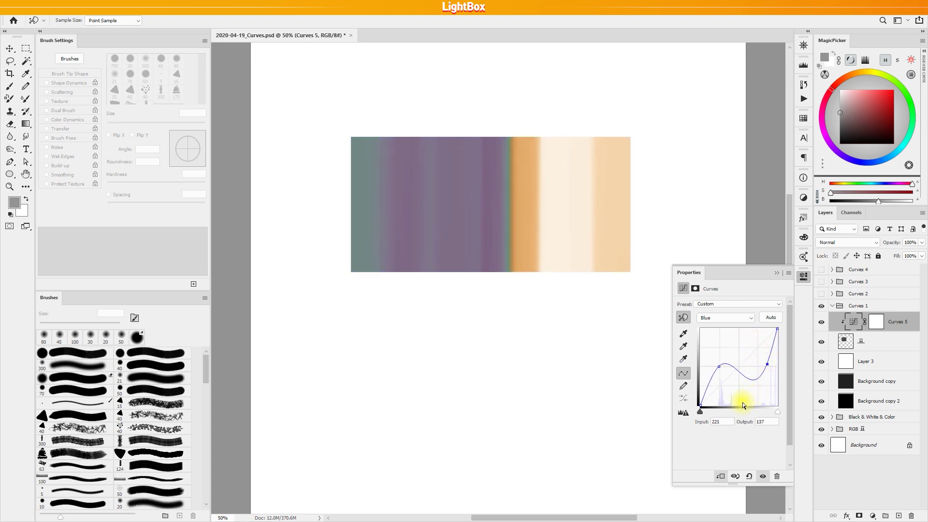
click(725, 317)
click(720, 326)
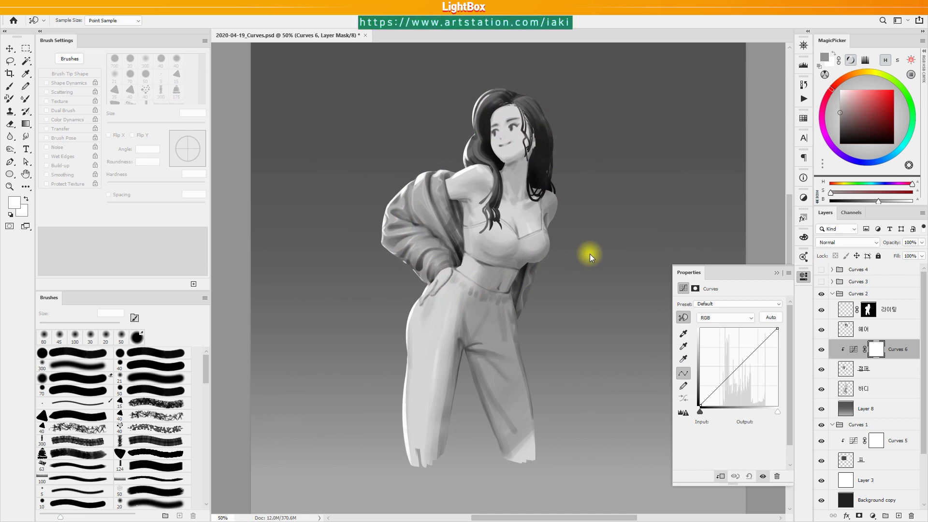
Step: Preview the Curves 3 and Curves 4 group variants of the jacket and hide both groups again
click(820, 282)
click(822, 271)
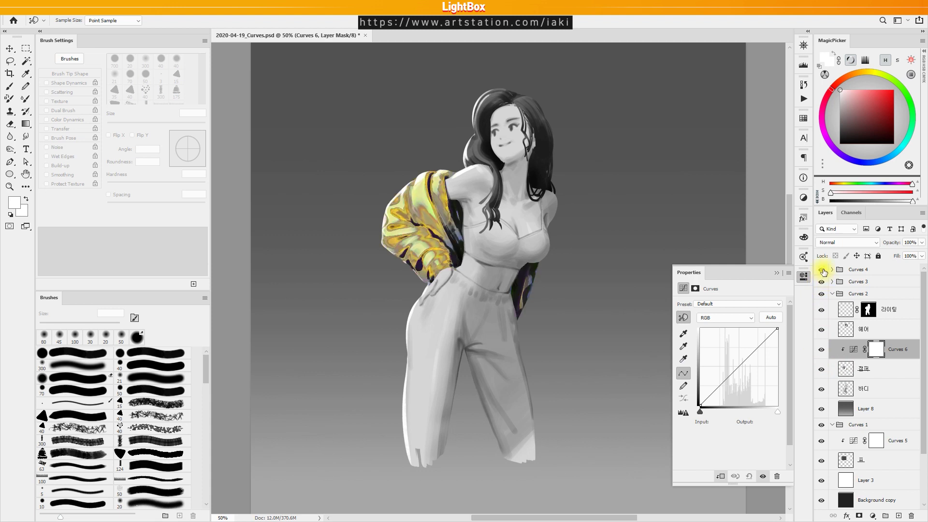
click(821, 269)
click(820, 281)
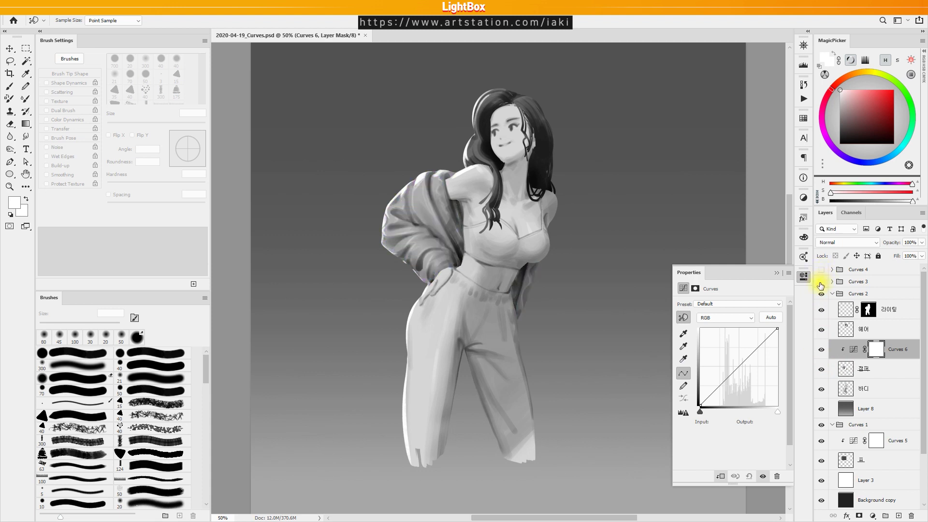
Step: Using on-image adjustment on the jacket, shape the Curves 6 RGB curve into a wavy, high-contrast form with a point at input 152, output 90
click(681, 317)
click(438, 249)
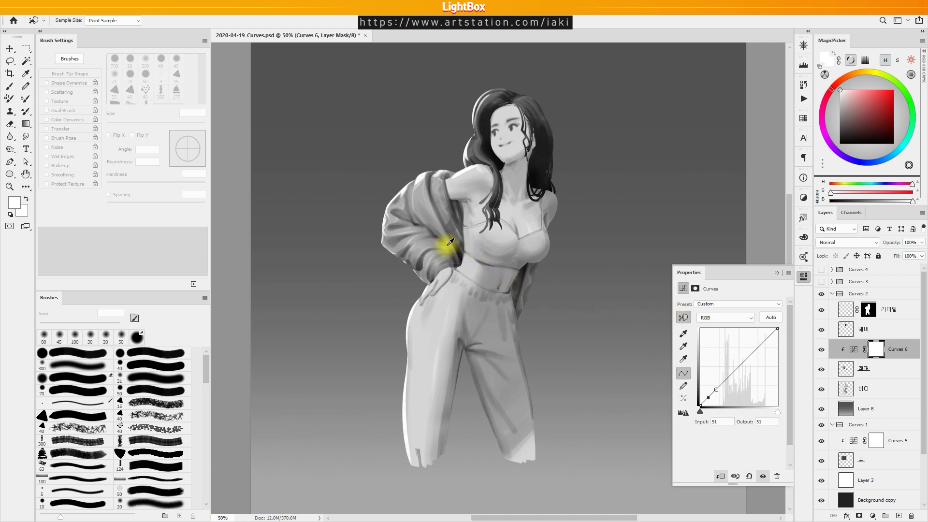
drag(425, 241, 435, 276)
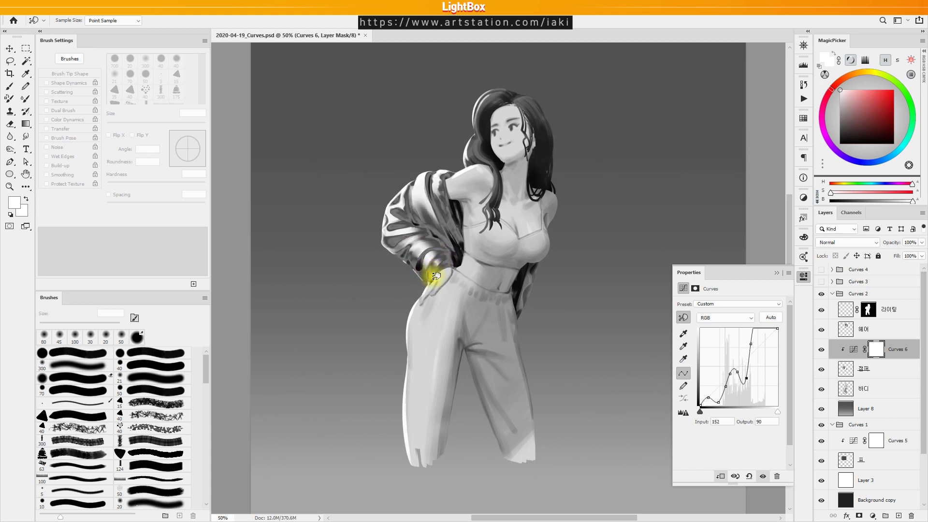
Step: Raise the highlights of the Red curve in Curves 6 to tint the jacket's lighter areas red
click(706, 318)
click(732, 338)
mouse_move(763, 348)
mouse_down()
mouse_move(757, 338)
mouse_move(746, 351)
mouse_up()
Step: Lower the Green curve in Curves 6 with a point at about input 174, output 159
click(710, 317)
click(709, 344)
drag(752, 353, 752, 357)
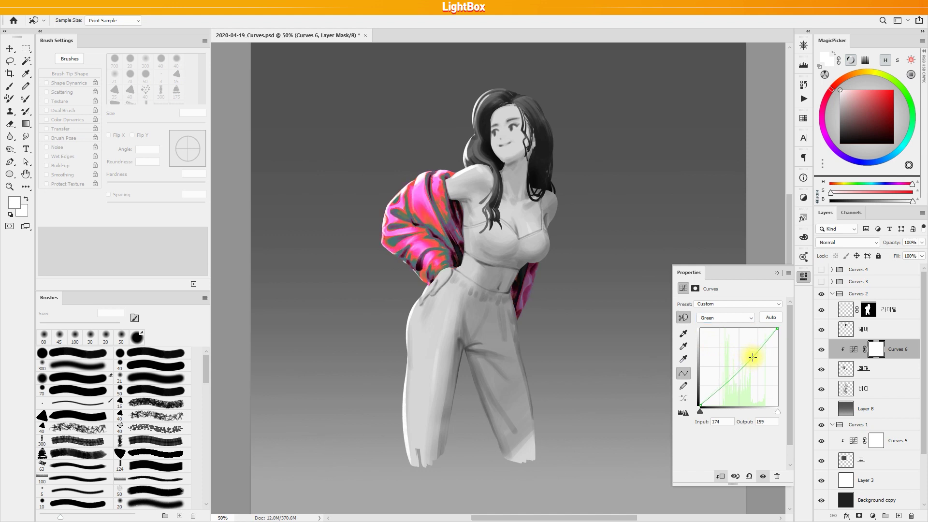
Step: Reshape the Blue curve with raised shadows, a dipped midtone and raised highlights to turn the jacket magenta and purple
click(706, 318)
click(712, 352)
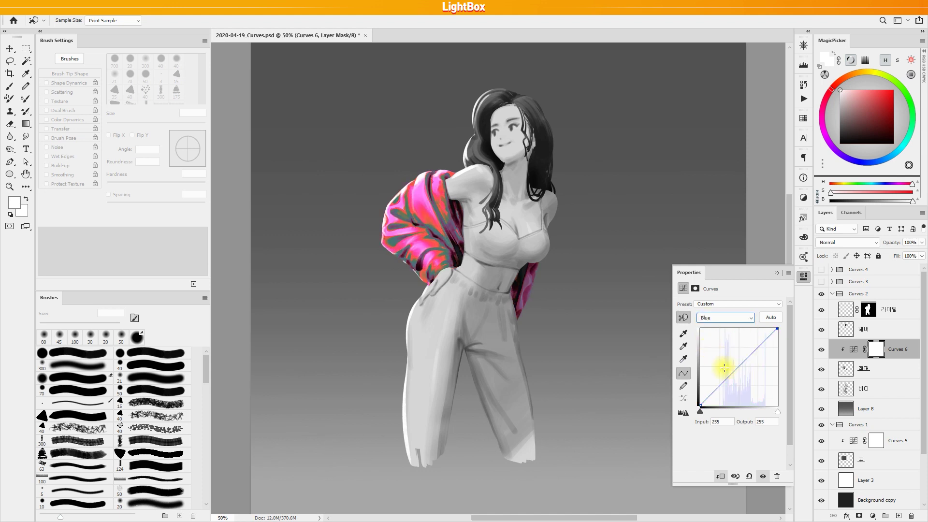
click(722, 376)
drag(736, 365, 739, 369)
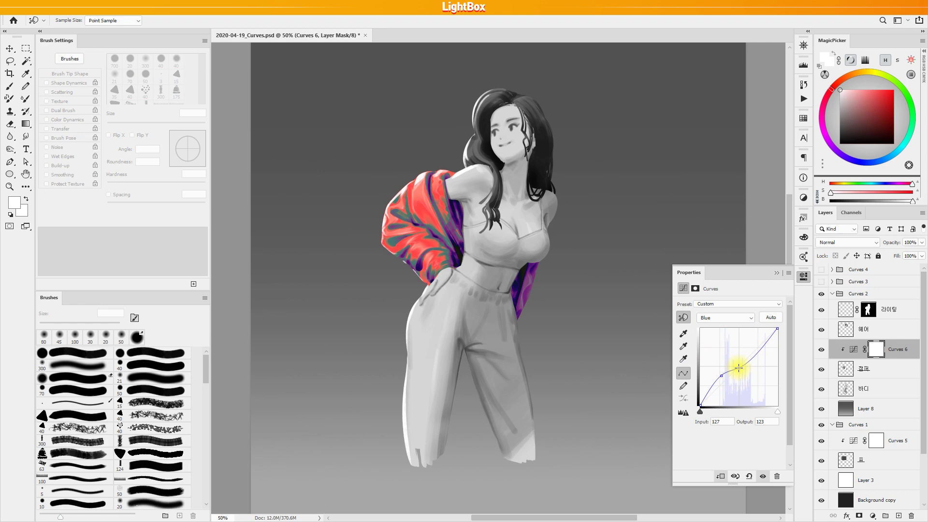
click(719, 377)
click(764, 342)
drag(763, 341, 756, 339)
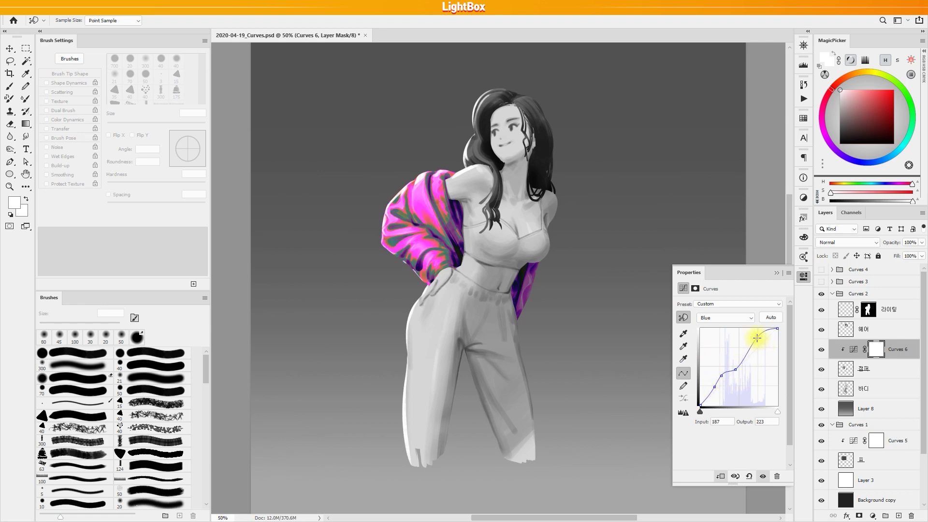
Step: Refine the Green curve with highlights raised to input 214, output 231 and midtones lowered to input 135, output 93
click(708, 318)
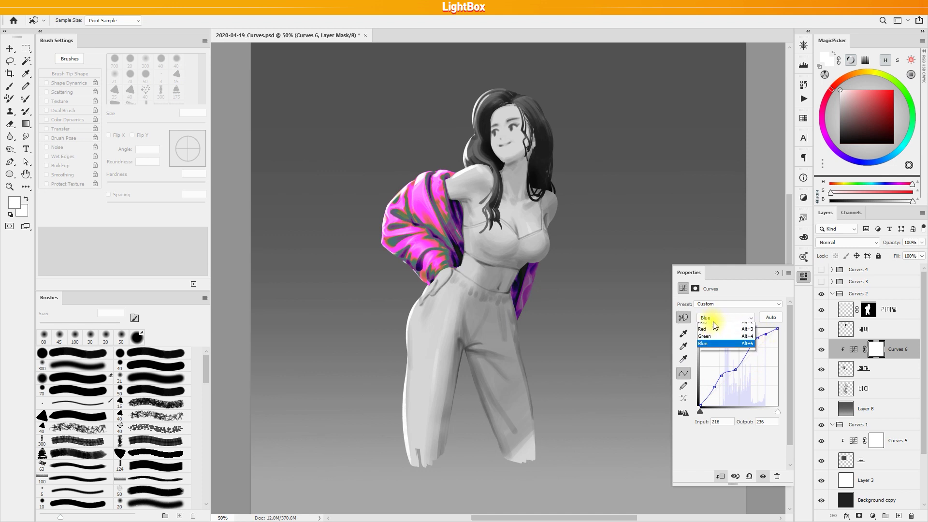
click(707, 341)
drag(767, 337, 764, 335)
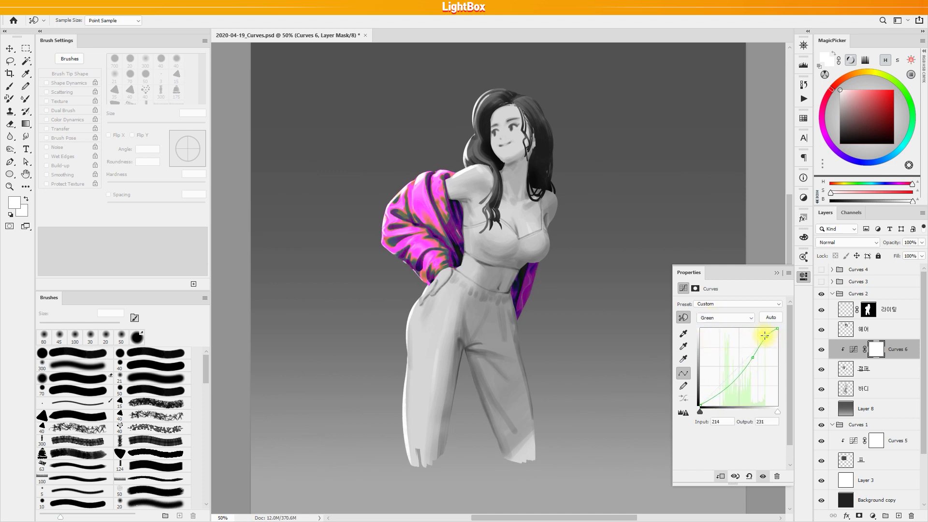
drag(732, 377, 723, 389)
click(752, 362)
click(740, 378)
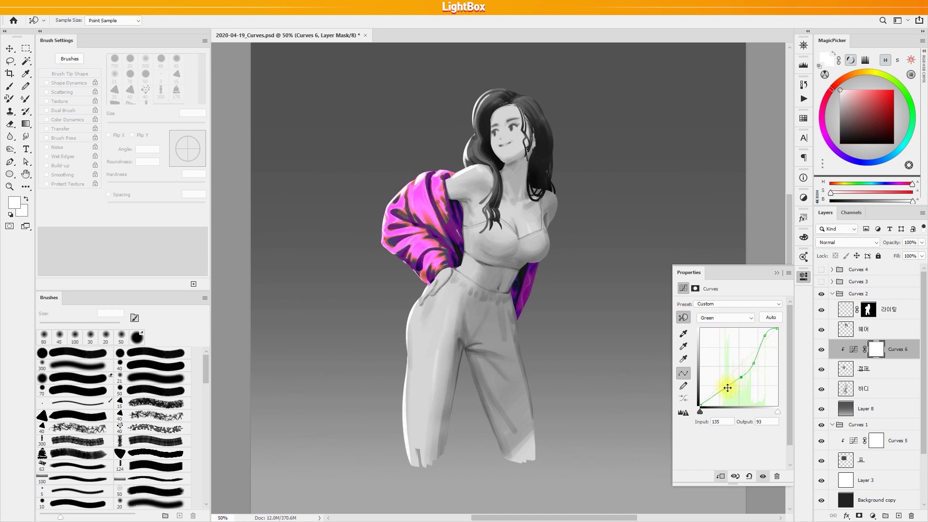
Step: Lower the Red curve's shadows and set a midtone point at about input 147, output 149 to turn the jacket's darks blue
click(709, 317)
click(708, 333)
drag(725, 377, 744, 361)
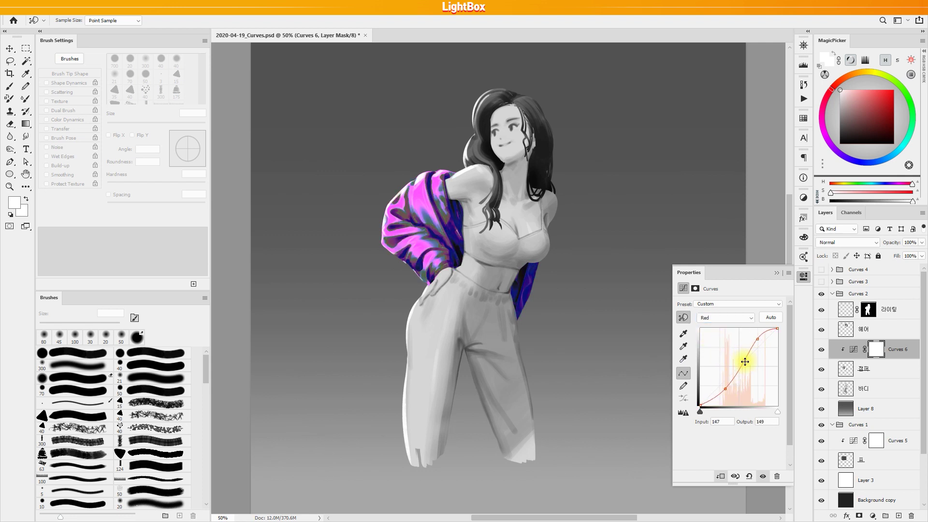
click(803, 277)
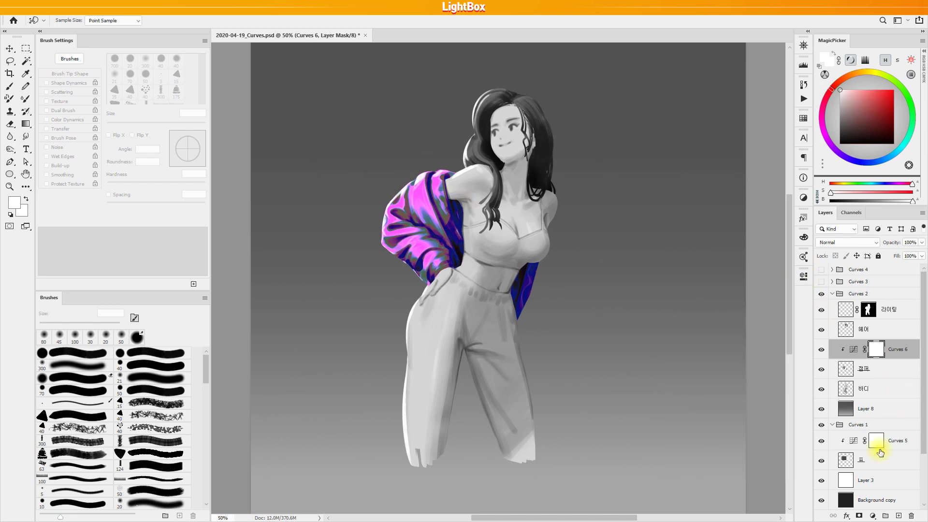
Step: Add a new layer above Curves 6 and ready the Brush tool with a grey sampled from the canvas background
click(898, 516)
click(633, 334)
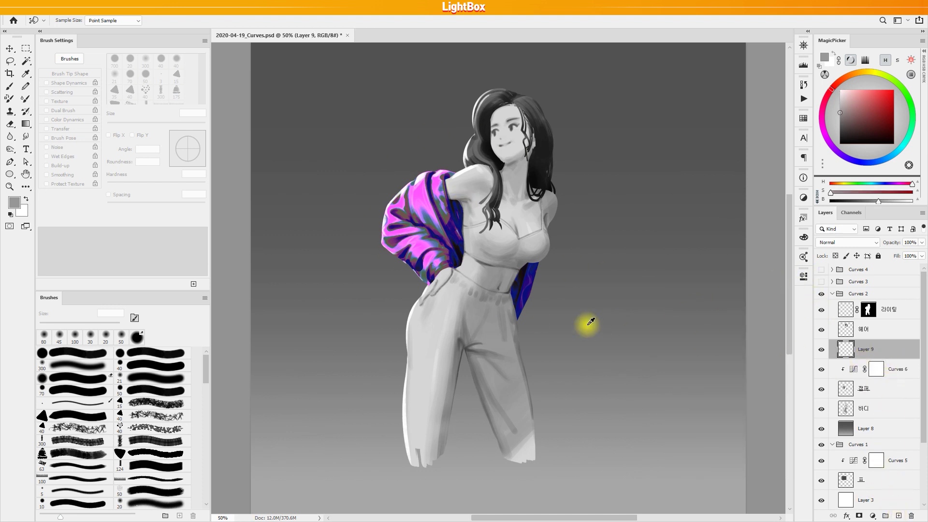
click(25, 87)
click(10, 86)
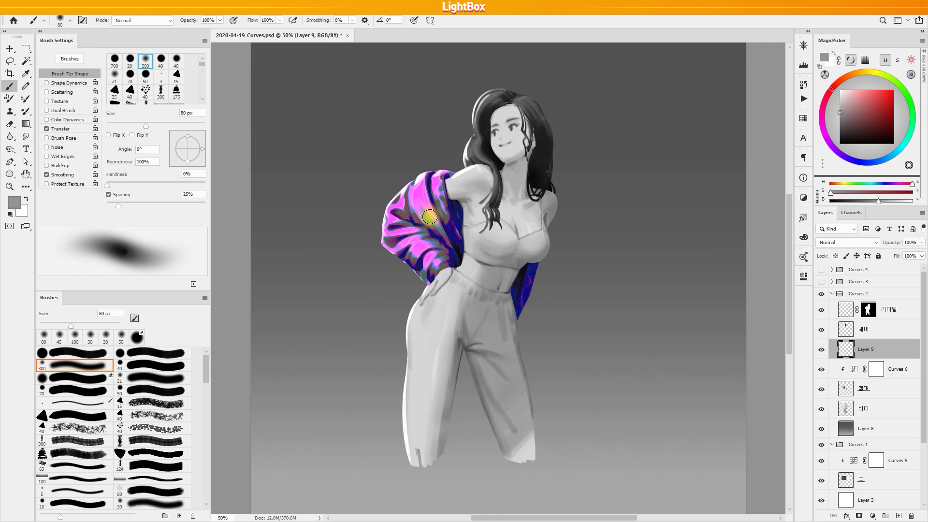
Step: Compare the Curves 3 and Curves 4 groups with the current jacket, and review the combined channel curves of Curves 6
click(821, 283)
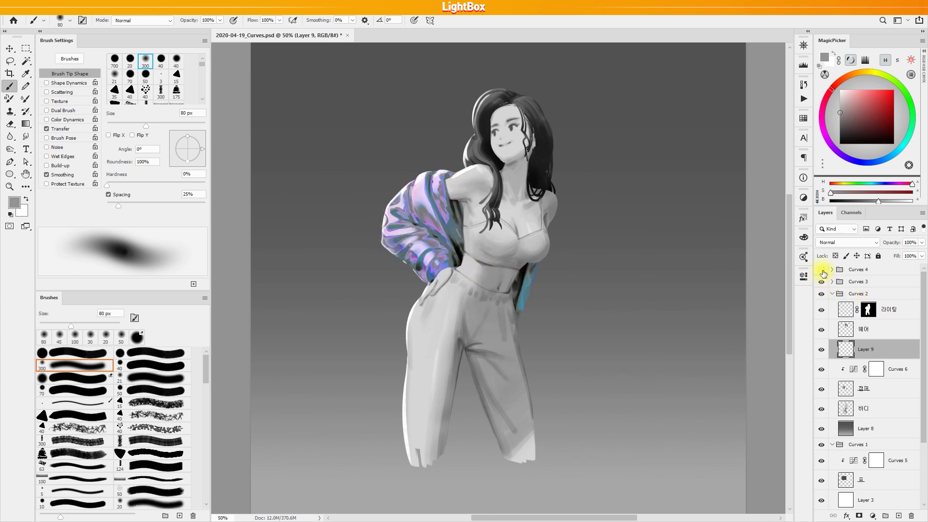
click(822, 270)
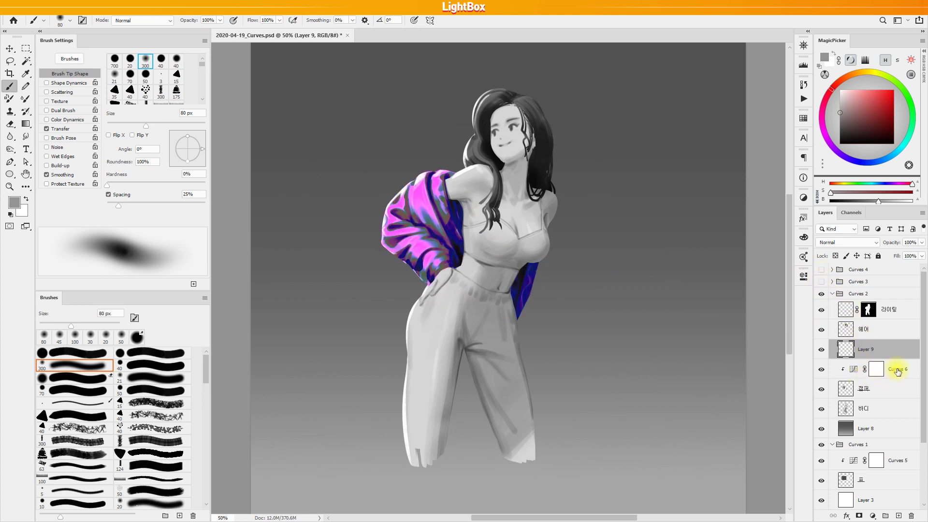
double_click(838, 367)
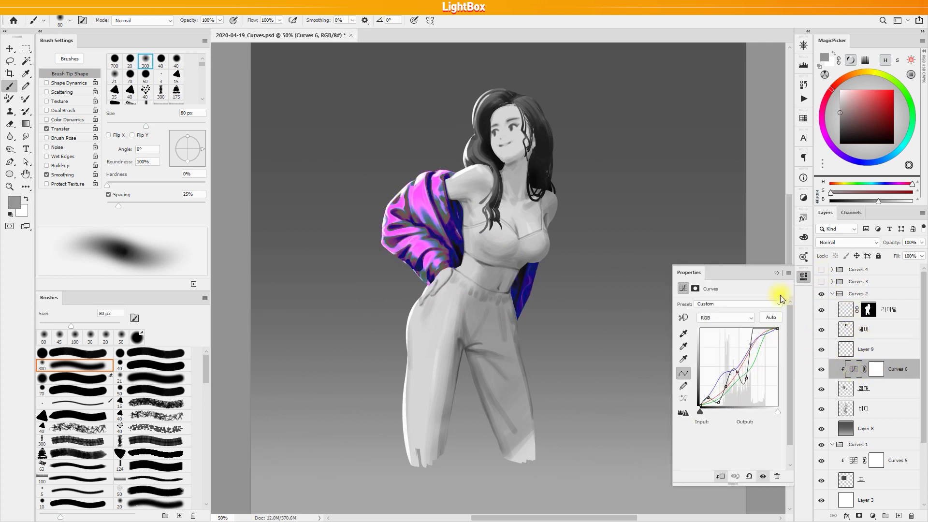
click(788, 274)
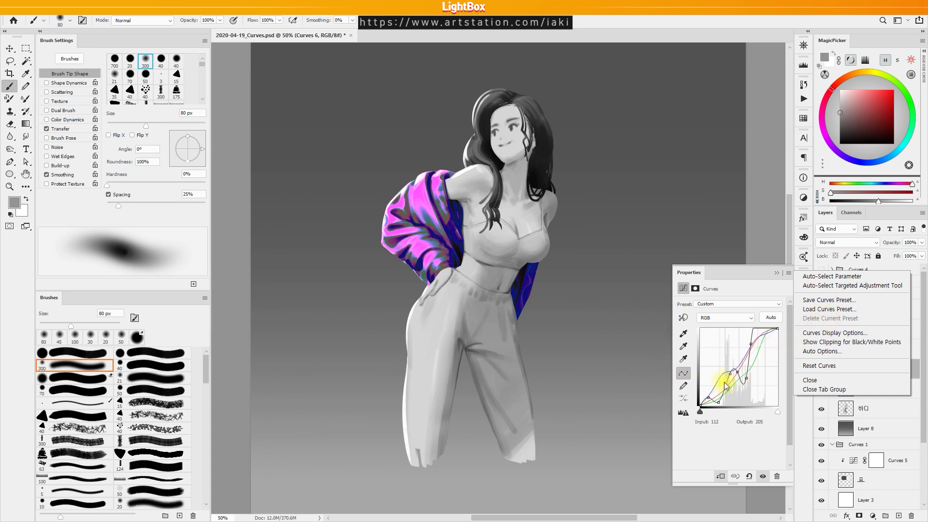
click(767, 276)
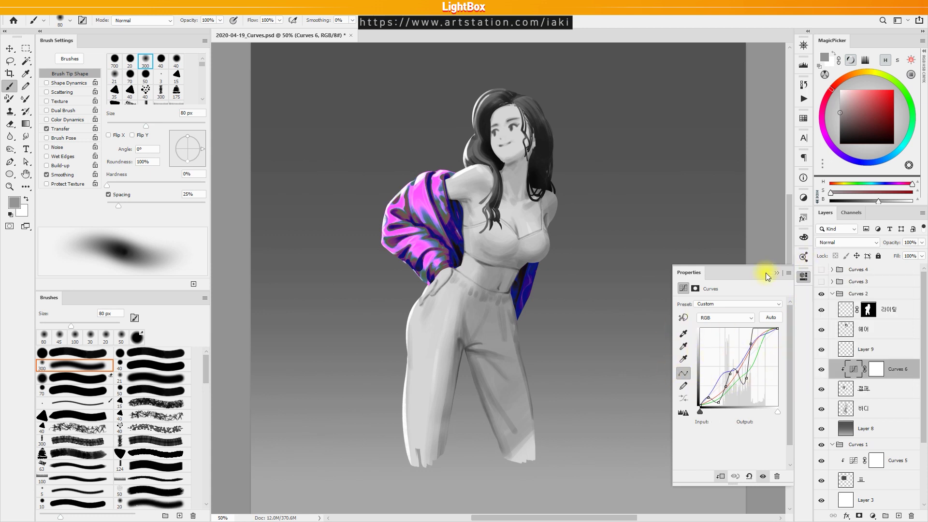
Step: Switch to Pinterest in the browser and examine the similar pins below the medieval armour image for metal colour references
key(alt+Tab)
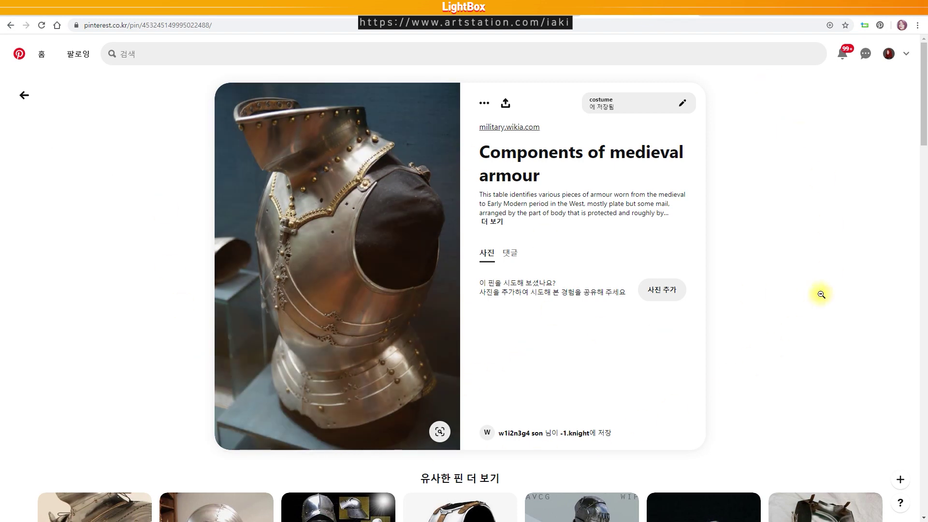
scroll(817, 294, down, 7)
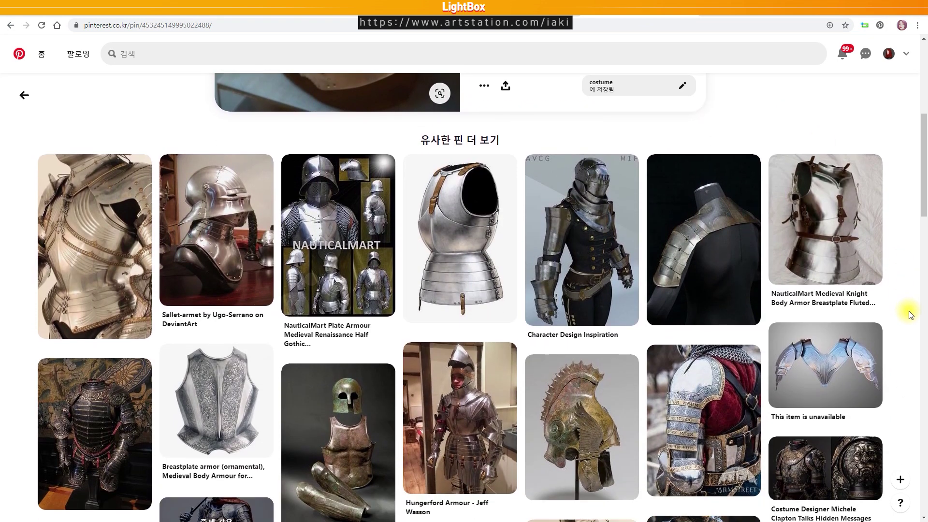
scroll(912, 314, down, 7)
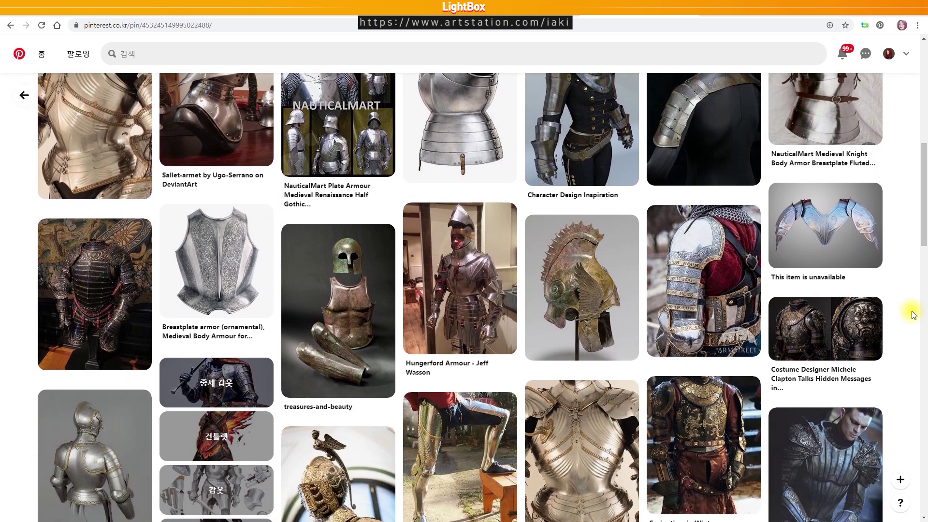
scroll(913, 314, down, 3)
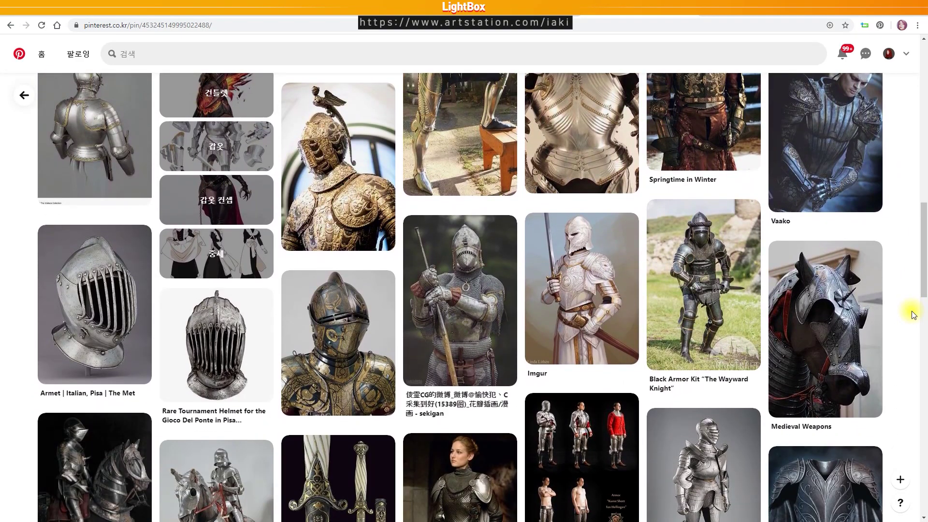
scroll(913, 314, down, 8)
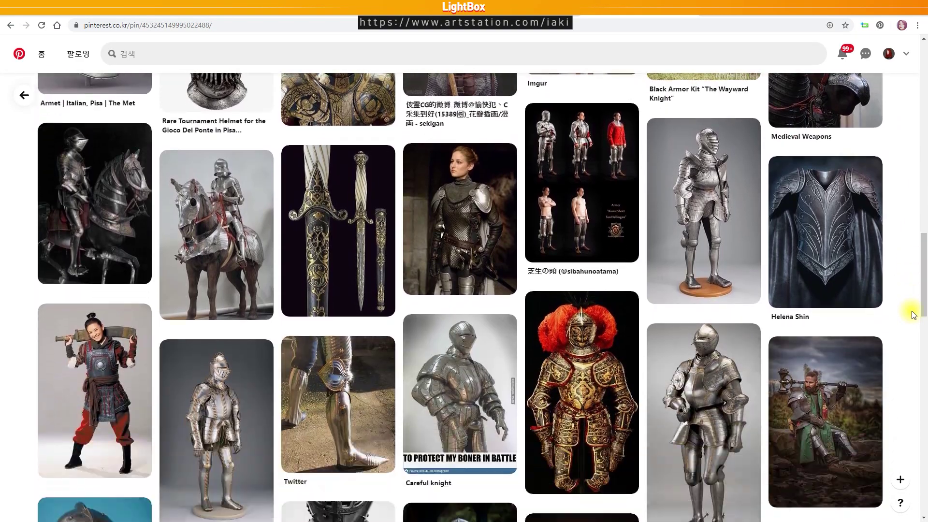
scroll(912, 314, down, 8)
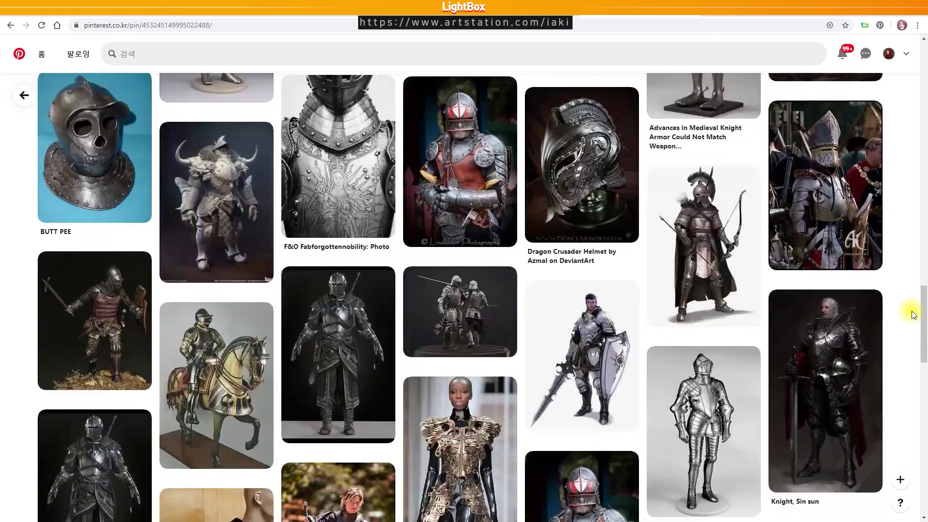
scroll(913, 314, down, 5)
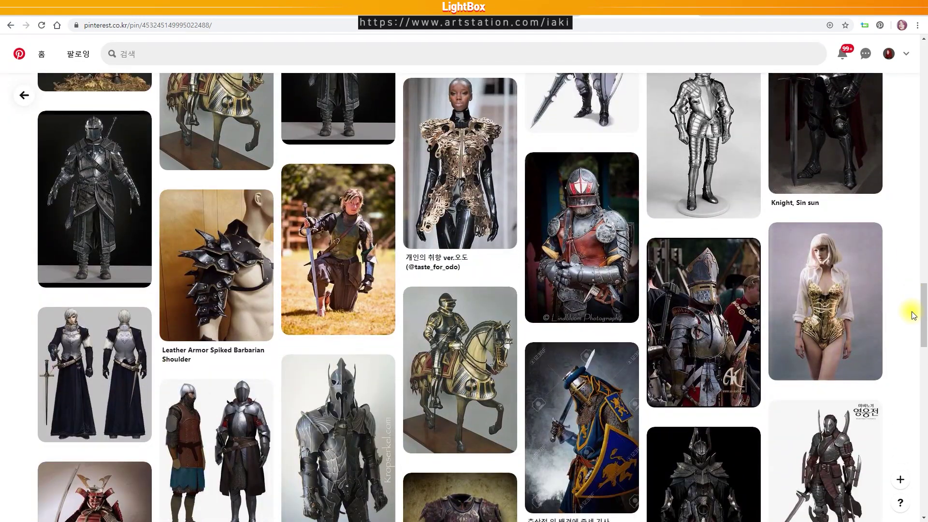